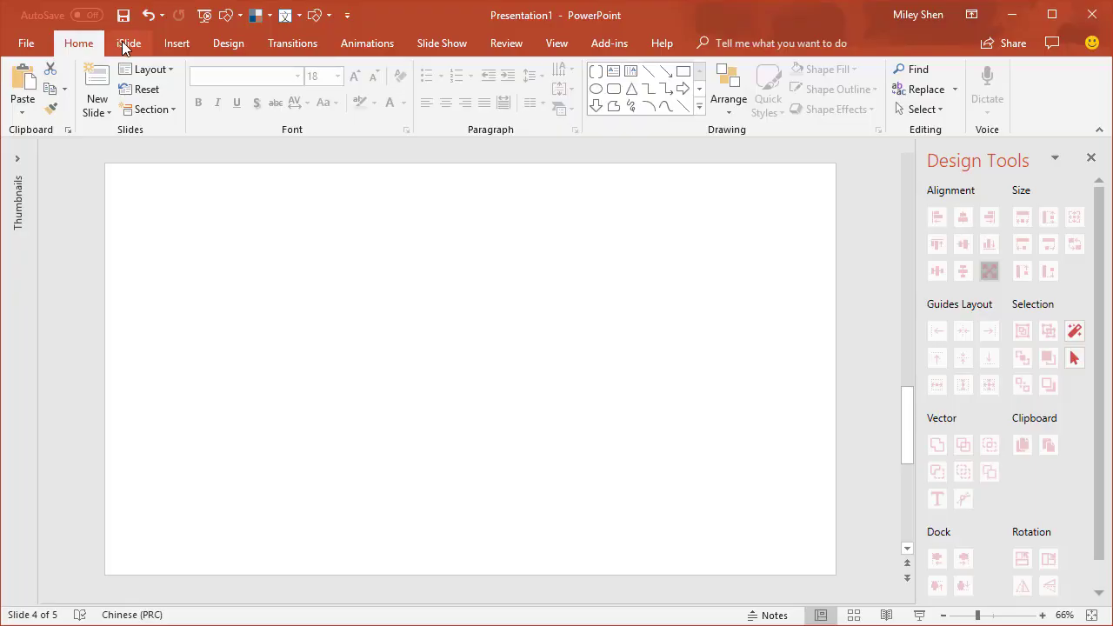
# Step: Insert the sunset city-skyline photo from iSlide's Picture Library onto slide 4
pyautogui.click(123, 45)
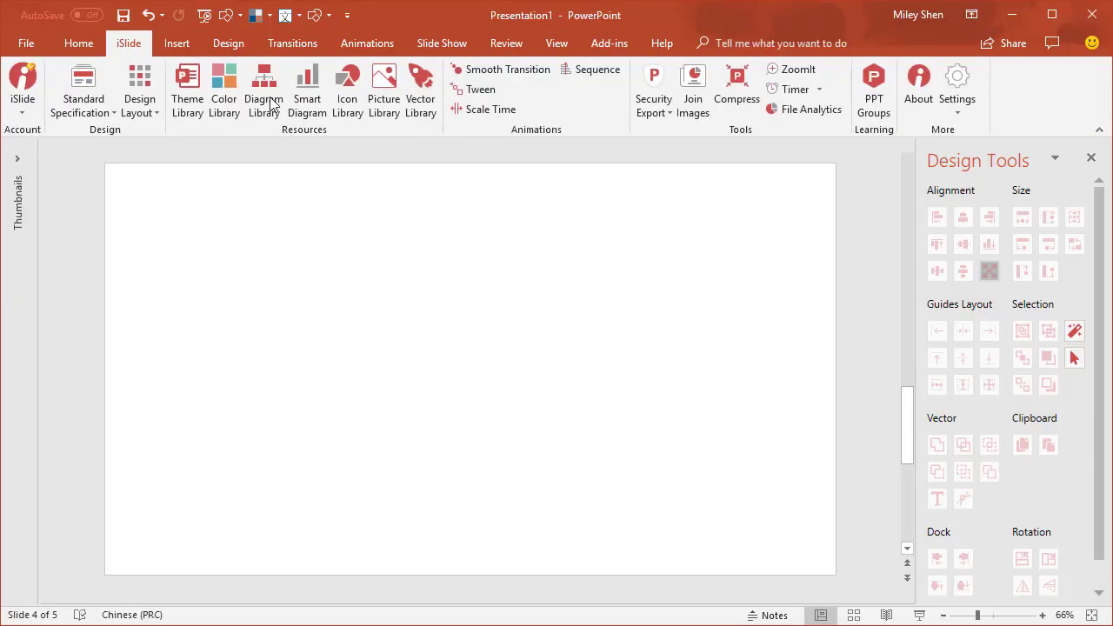
pyautogui.click(386, 98)
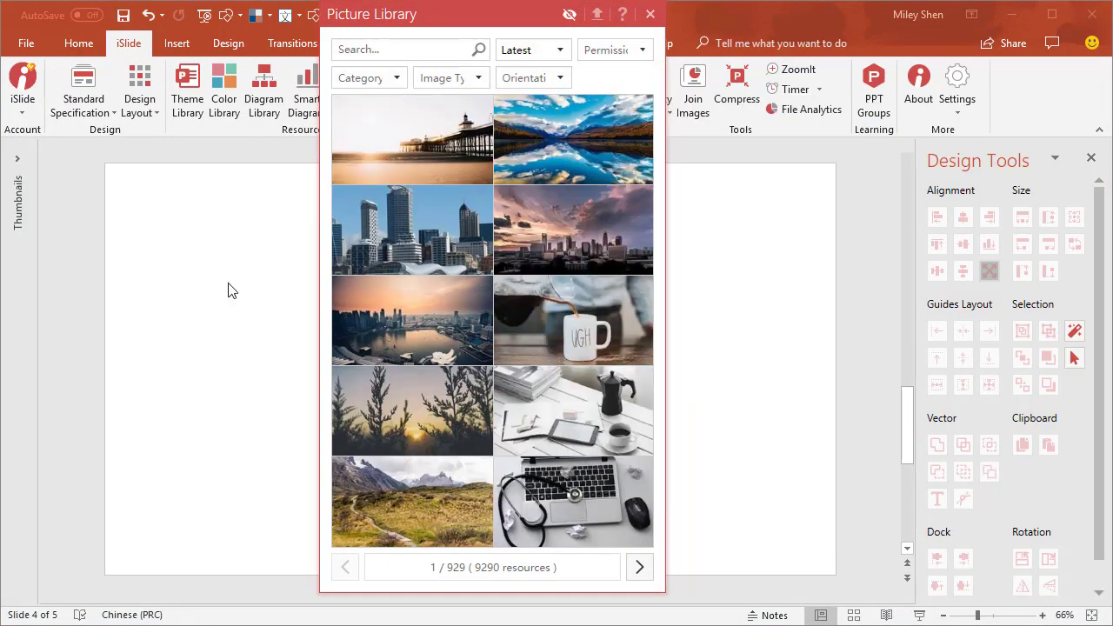
pyautogui.click(574, 233)
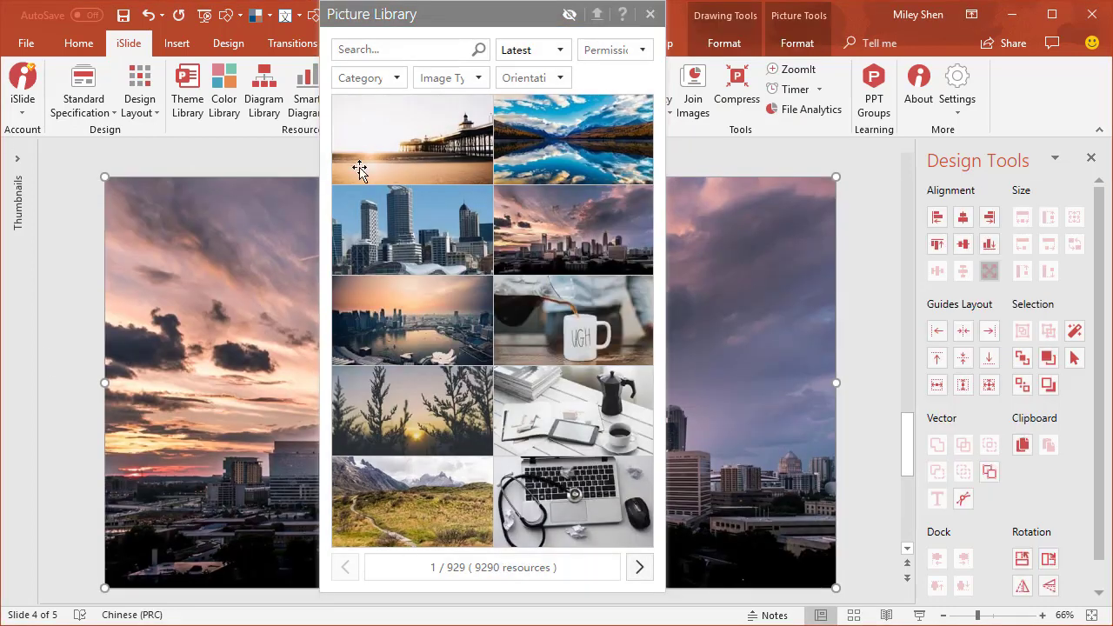
pyautogui.click(650, 14)
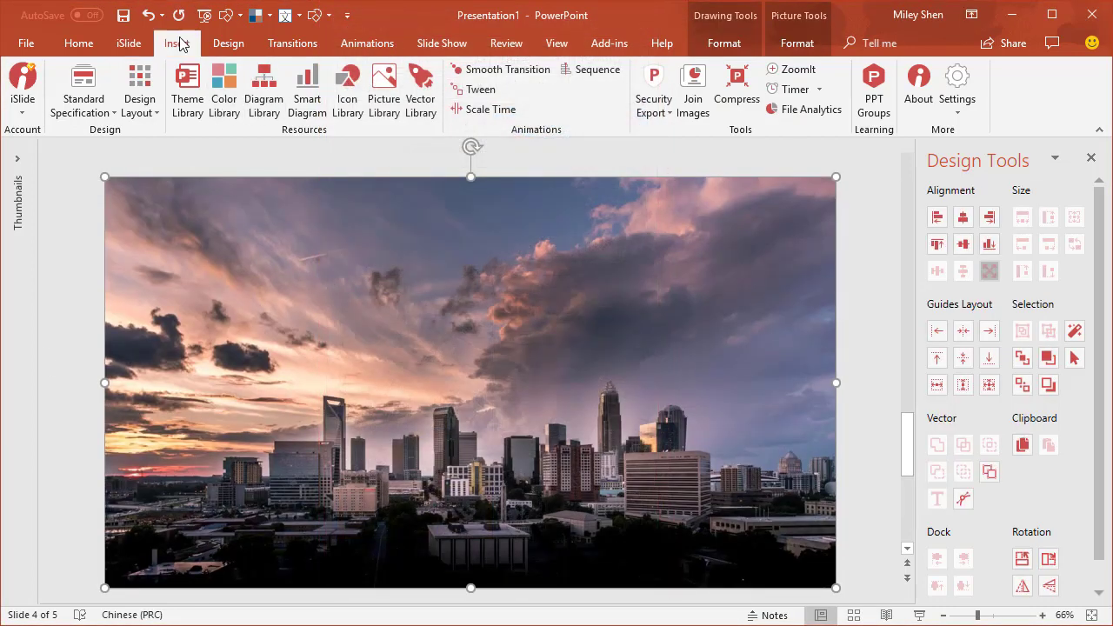
# Step: Draw a rectangle covering the whole skyline photo
pyautogui.click(177, 43)
pyautogui.click(261, 112)
pyautogui.click(337, 149)
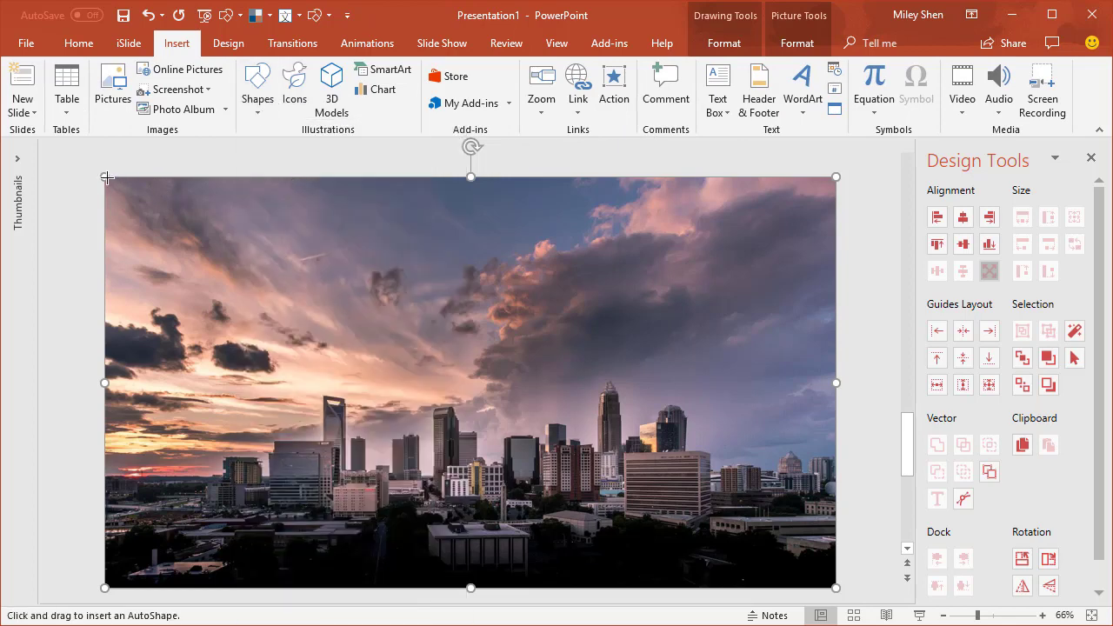
pyautogui.moveTo(106, 177); pyautogui.dragTo(833, 586)
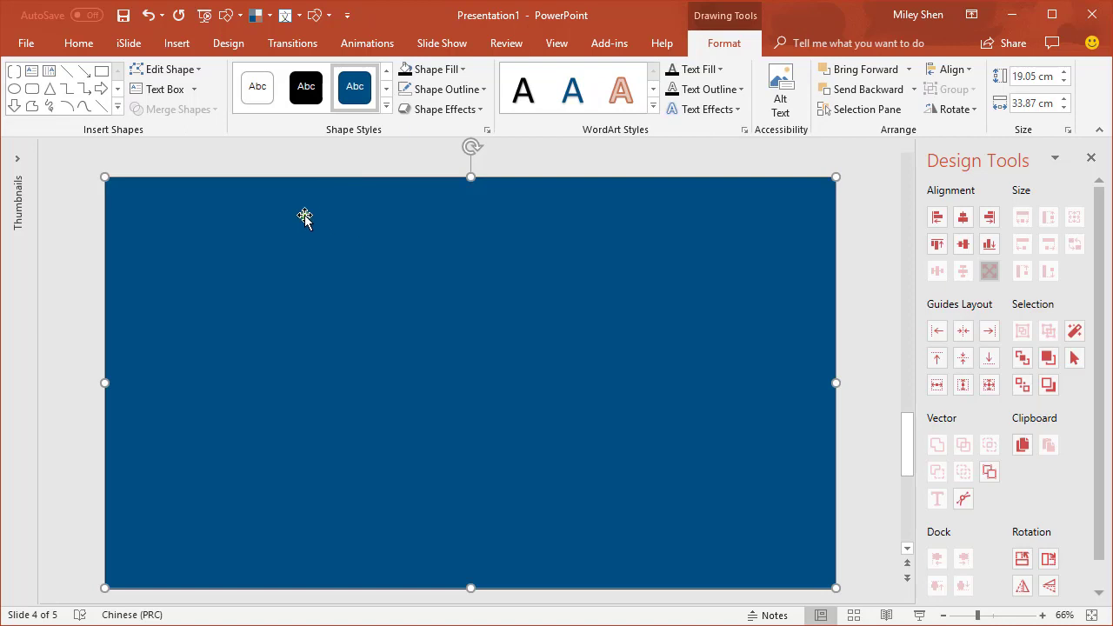
# Step: Give the rectangle a near-black, partly transparent custom fill colour
pyautogui.rightClick(304, 215)
pyautogui.click(359, 167)
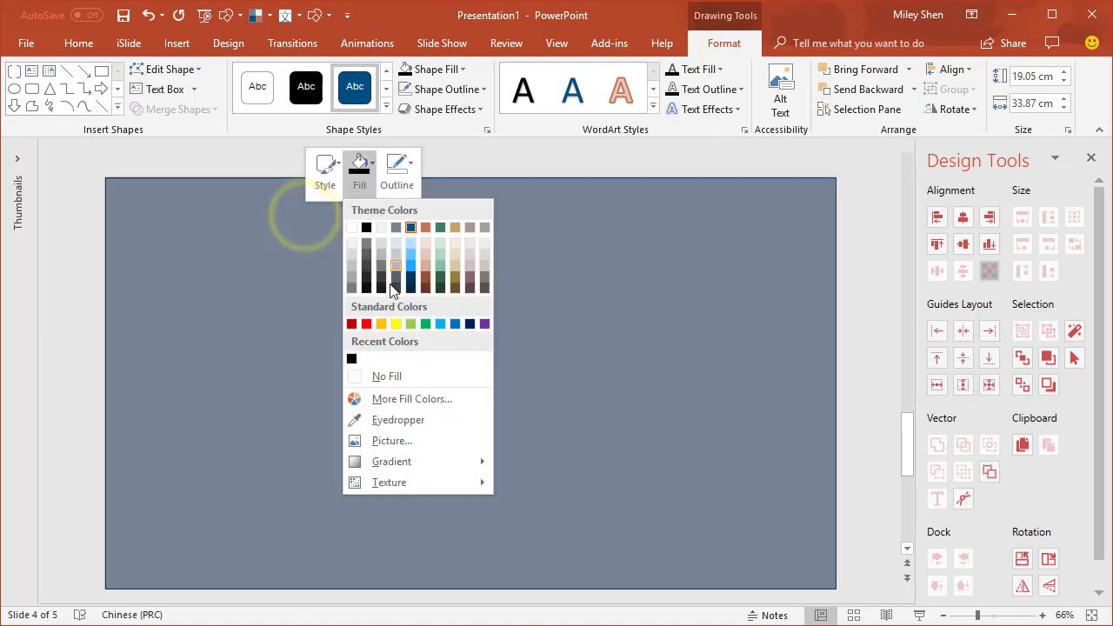
pyautogui.click(380, 399)
pyautogui.moveTo(606, 290); pyautogui.dragTo(604, 317)
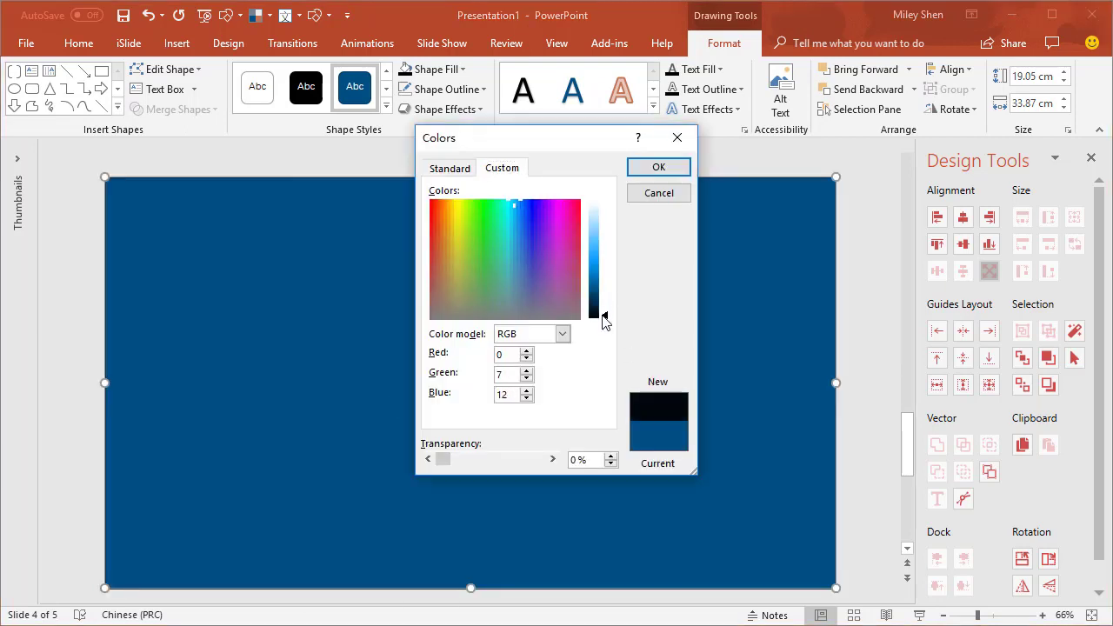
pyautogui.moveTo(444, 462); pyautogui.dragTo(473, 462)
pyautogui.press('Return')
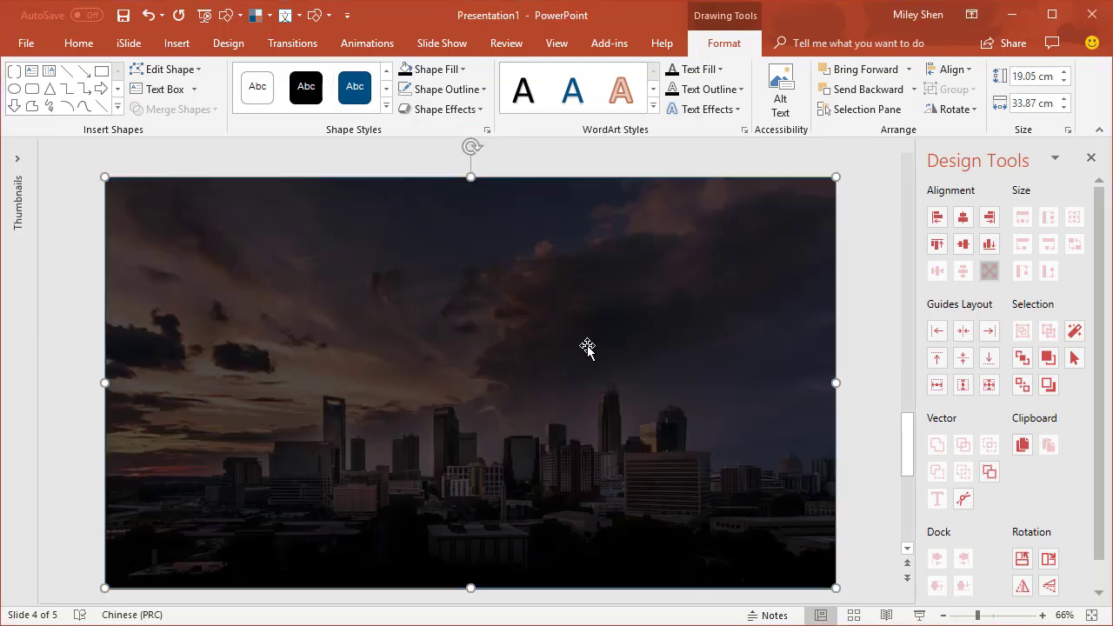
# Step: Lower the overlay's fill transparency to about 22%
pyautogui.rightClick(441, 322)
pyautogui.click(493, 278)
pyautogui.click(550, 514)
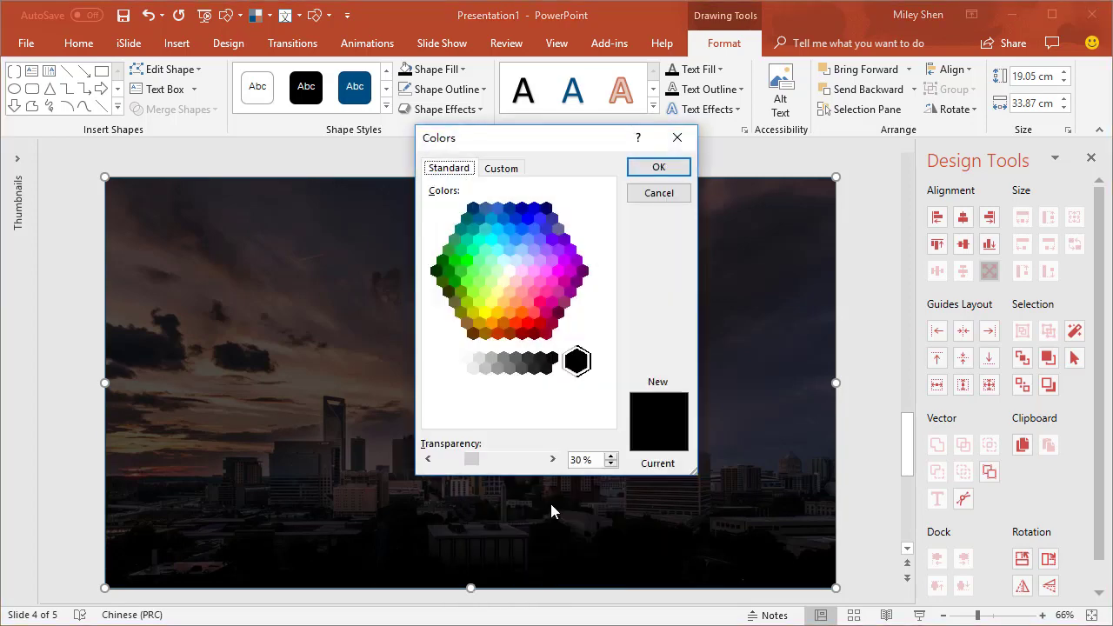
pyautogui.click(611, 465)
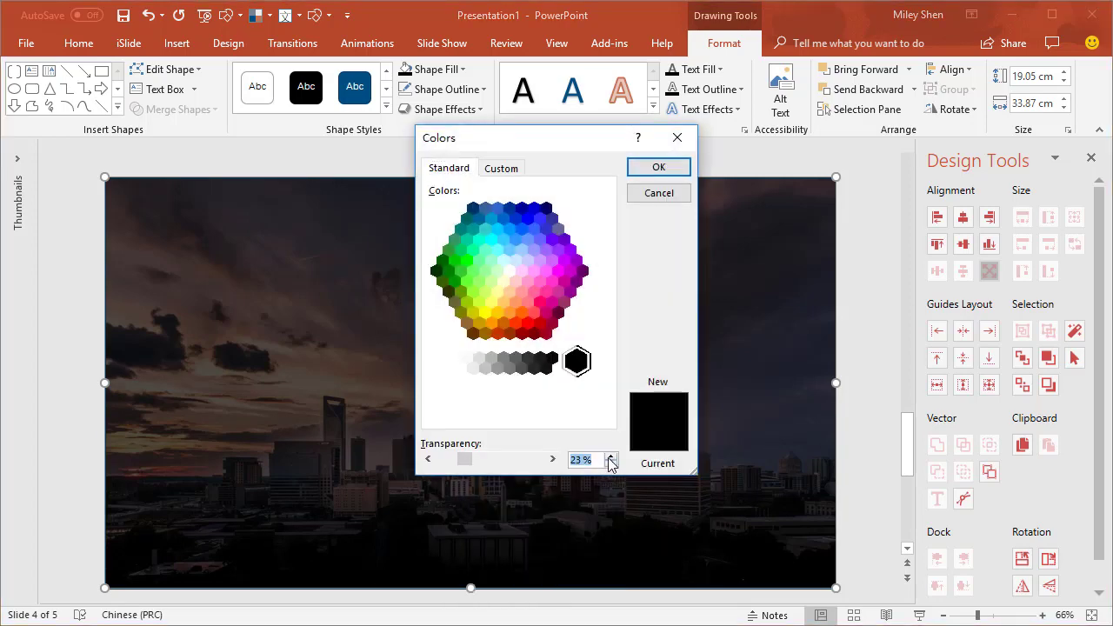
pyautogui.click(658, 167)
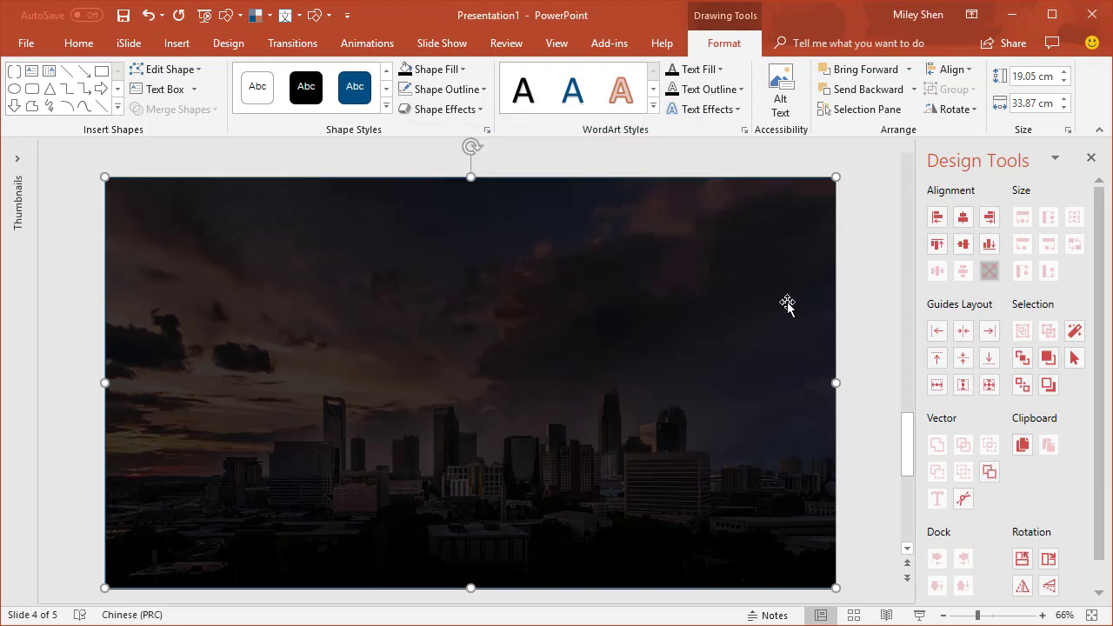
# Step: Draw a long thin rectangle bar across the slide
pyautogui.click(878, 258)
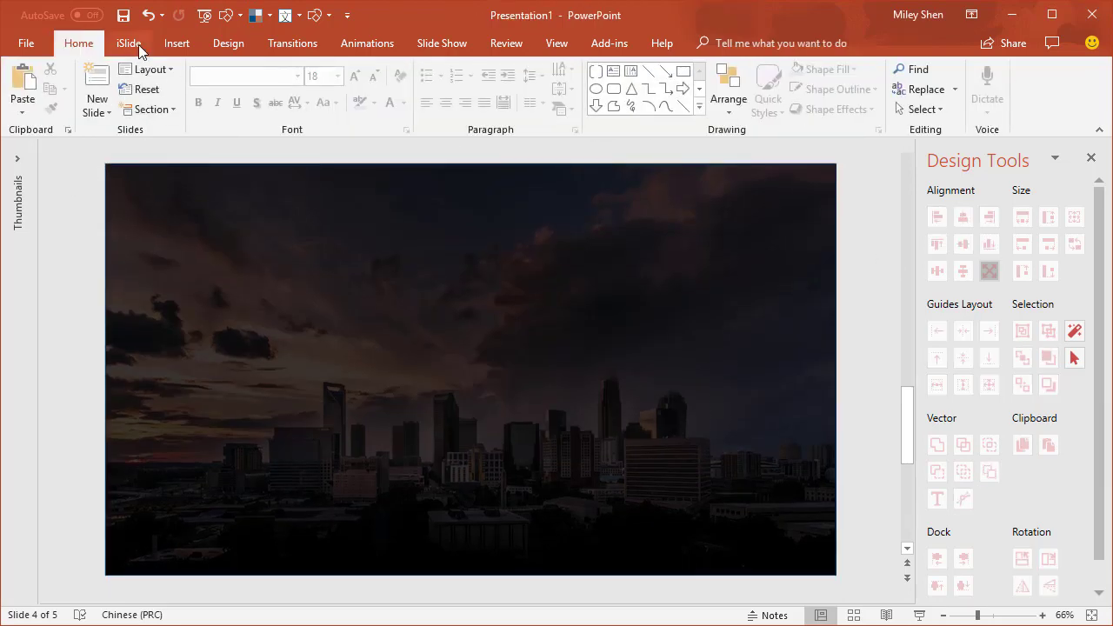
pyautogui.click(173, 44)
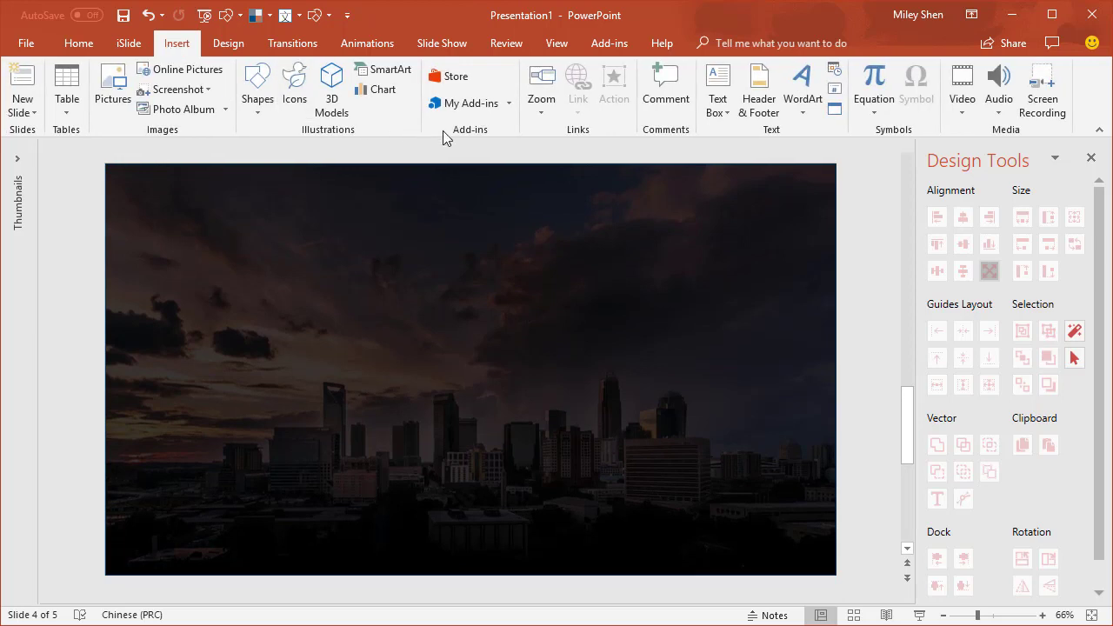
pyautogui.click(257, 96)
pyautogui.click(337, 150)
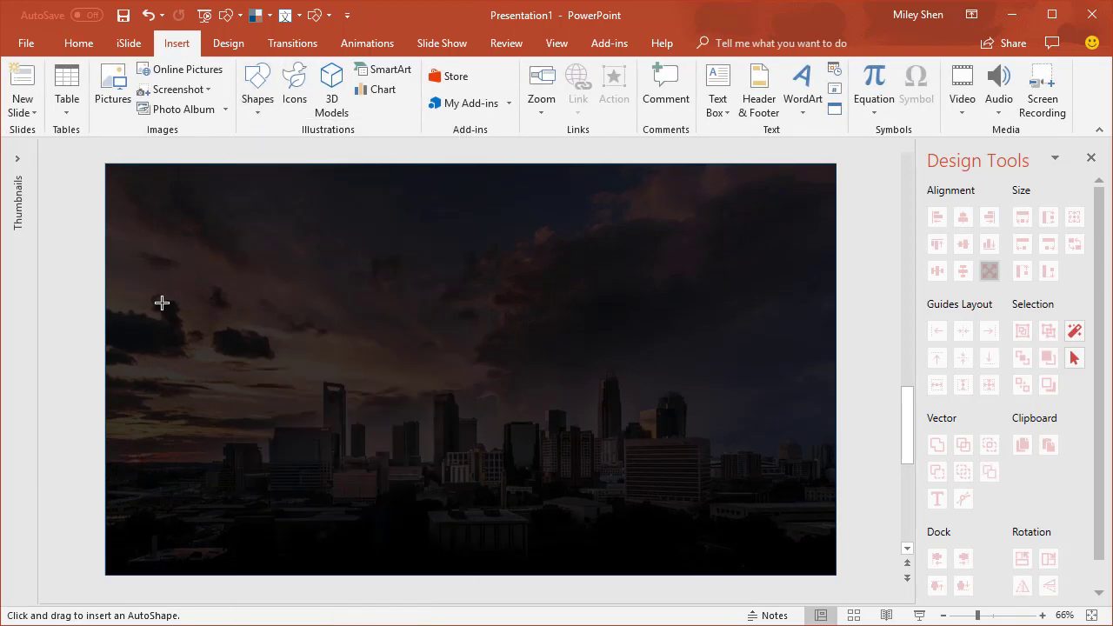
pyautogui.moveTo(193, 315); pyautogui.dragTo(757, 340)
# Step: Give the bar a white outline and align it middle and center on the slide
pyautogui.rightClick(386, 329)
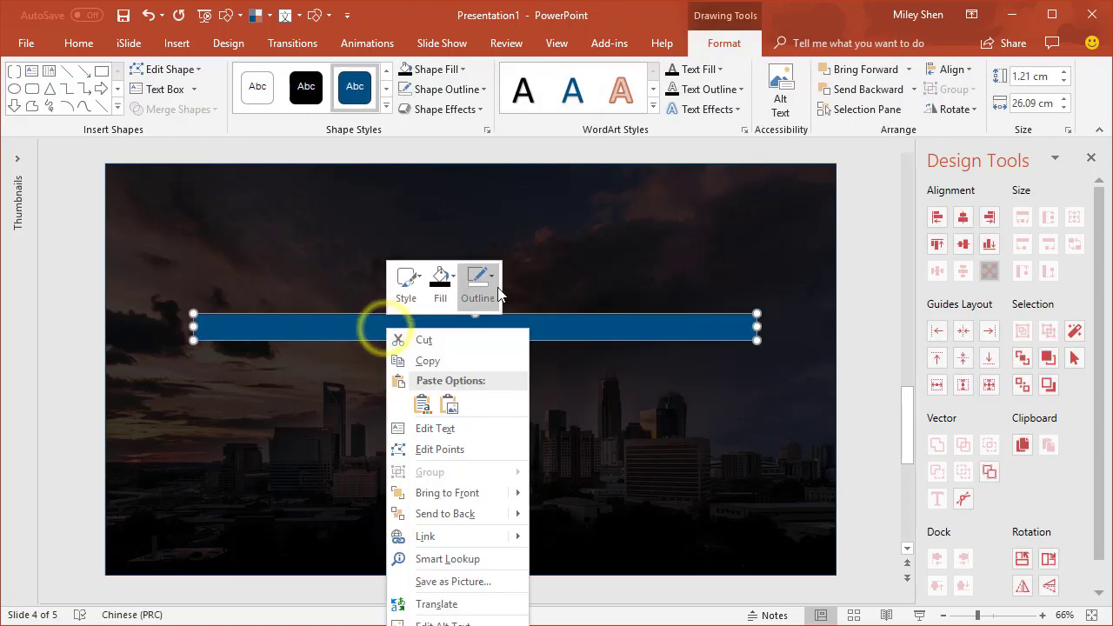
pyautogui.click(493, 278)
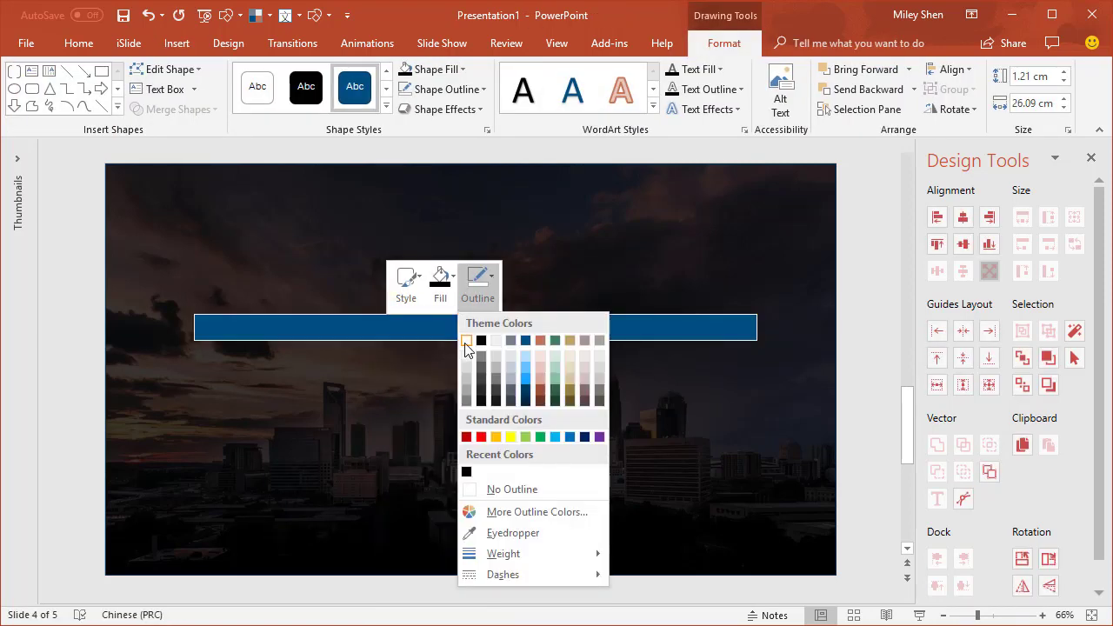
pyautogui.click(466, 340)
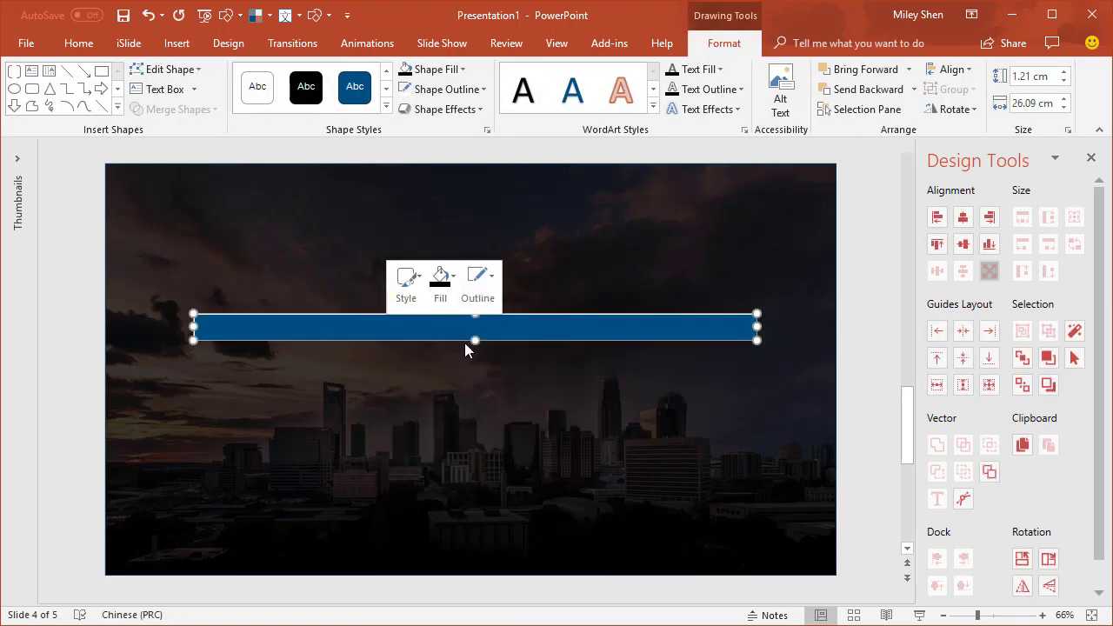
pyautogui.click(963, 247)
pyautogui.click(963, 217)
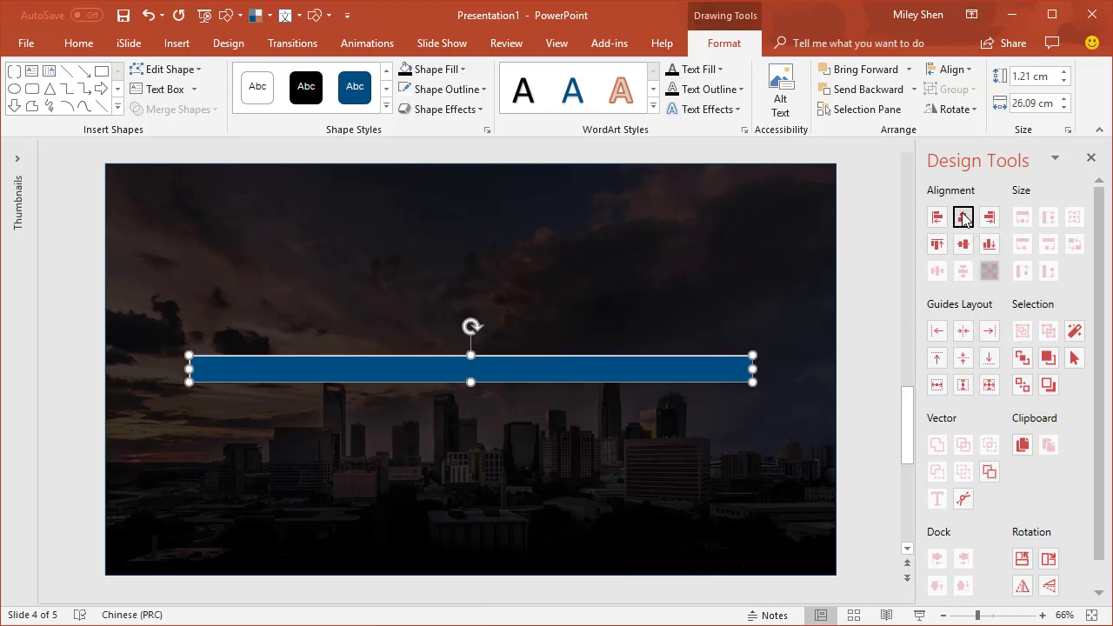
# Step: Split the bar with iSlide Matrix Crop using horizontal amount 8 and vertical amount 1
pyautogui.click(129, 43)
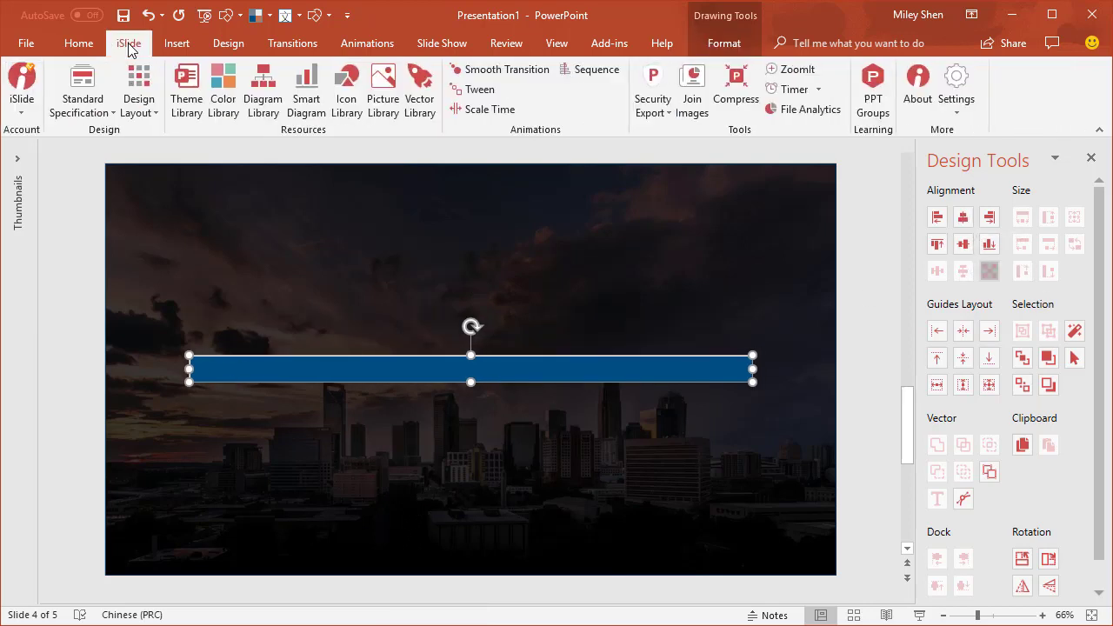
pyautogui.click(154, 115)
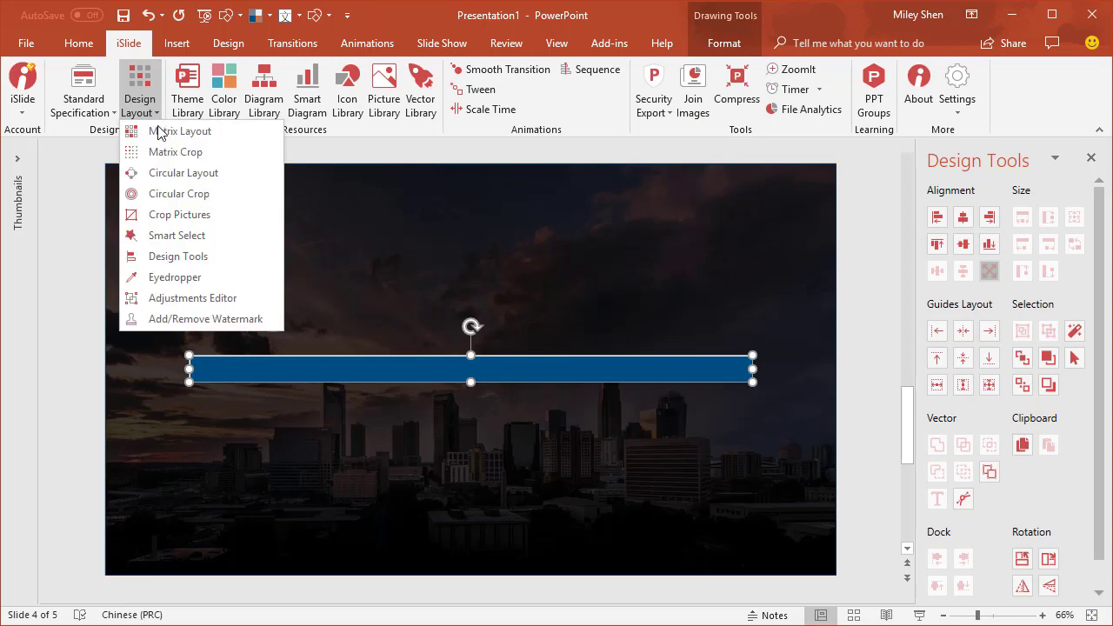
pyautogui.click(166, 152)
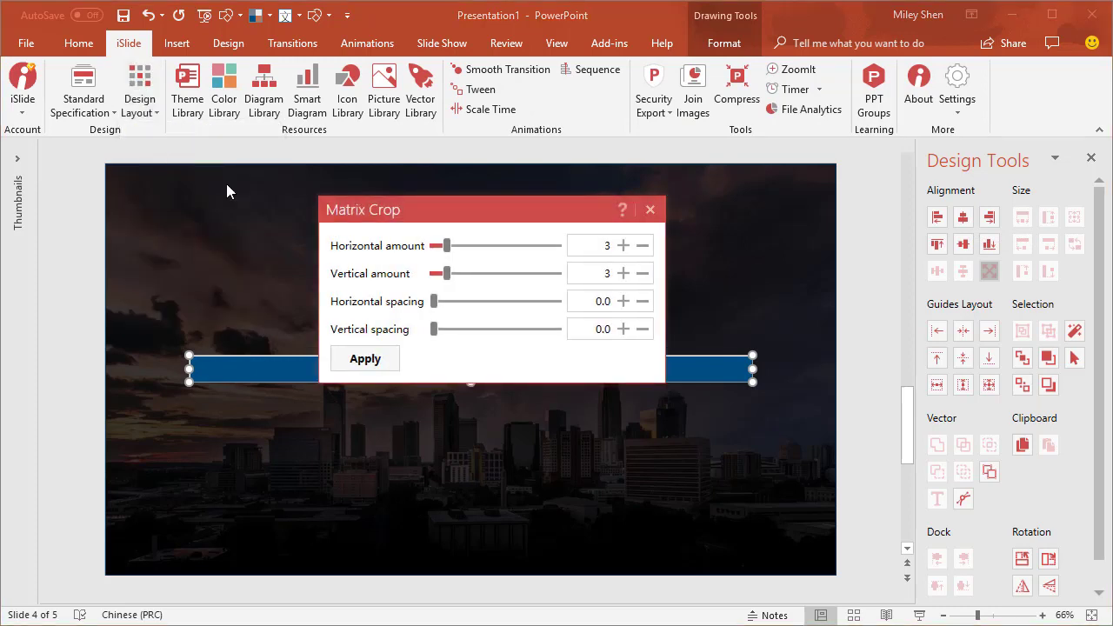
pyautogui.moveTo(538, 215); pyautogui.dragTo(506, 181)
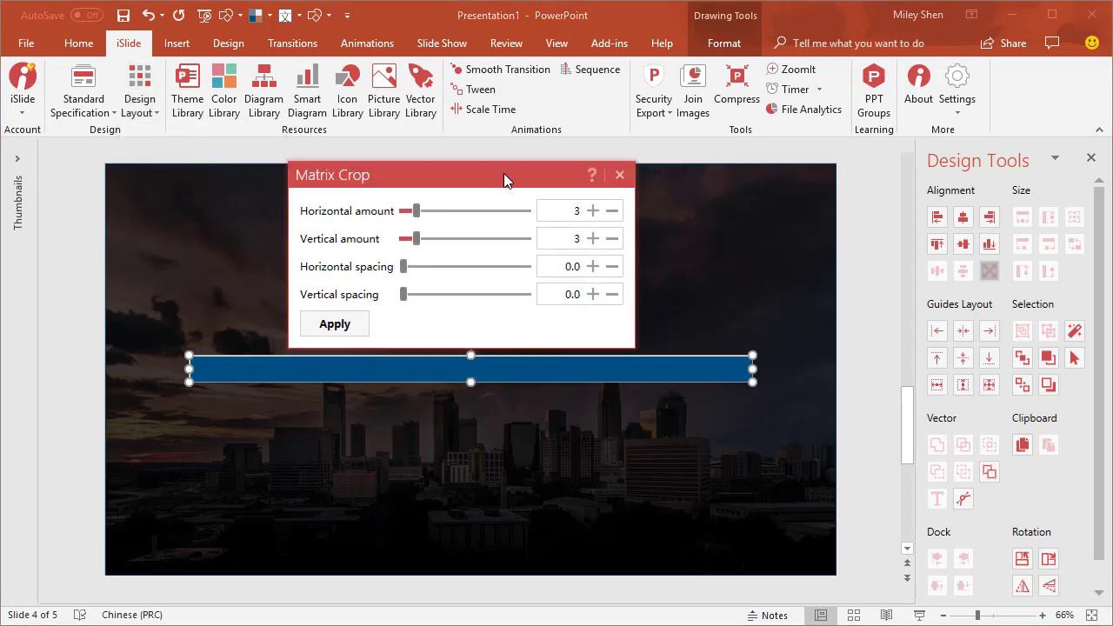
pyautogui.click(591, 211)
pyautogui.click(591, 210)
pyautogui.click(611, 238)
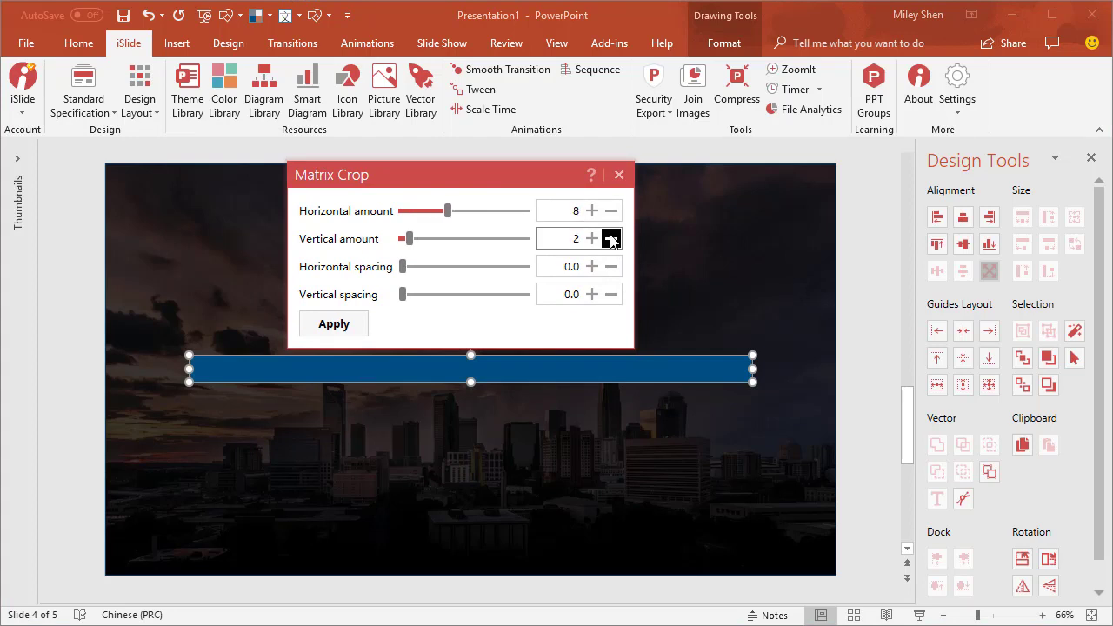
pyautogui.click(334, 325)
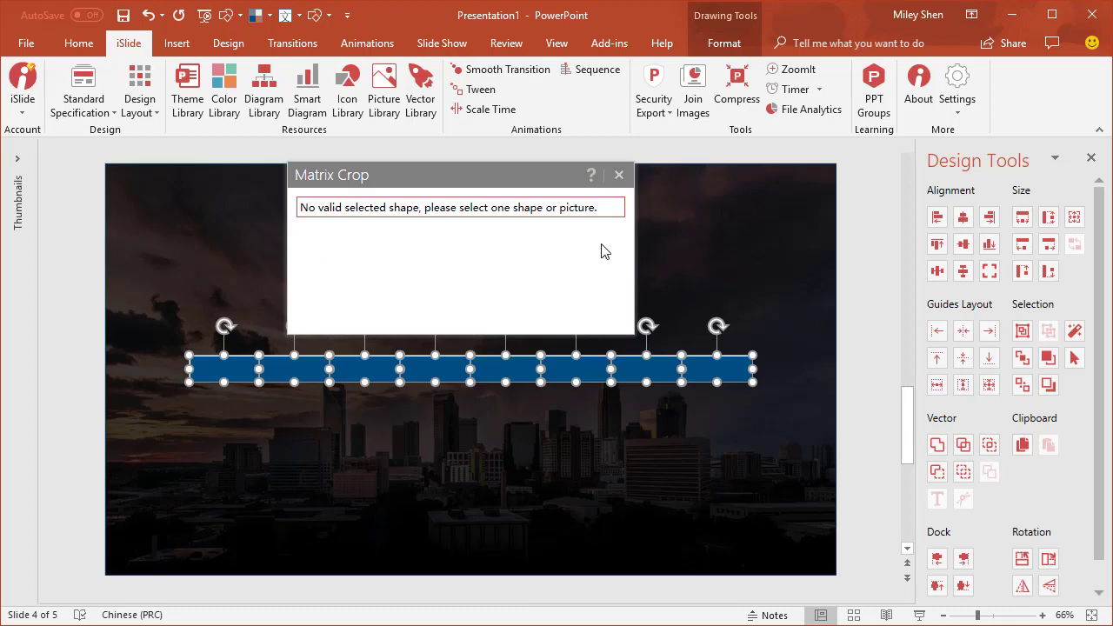
pyautogui.click(619, 177)
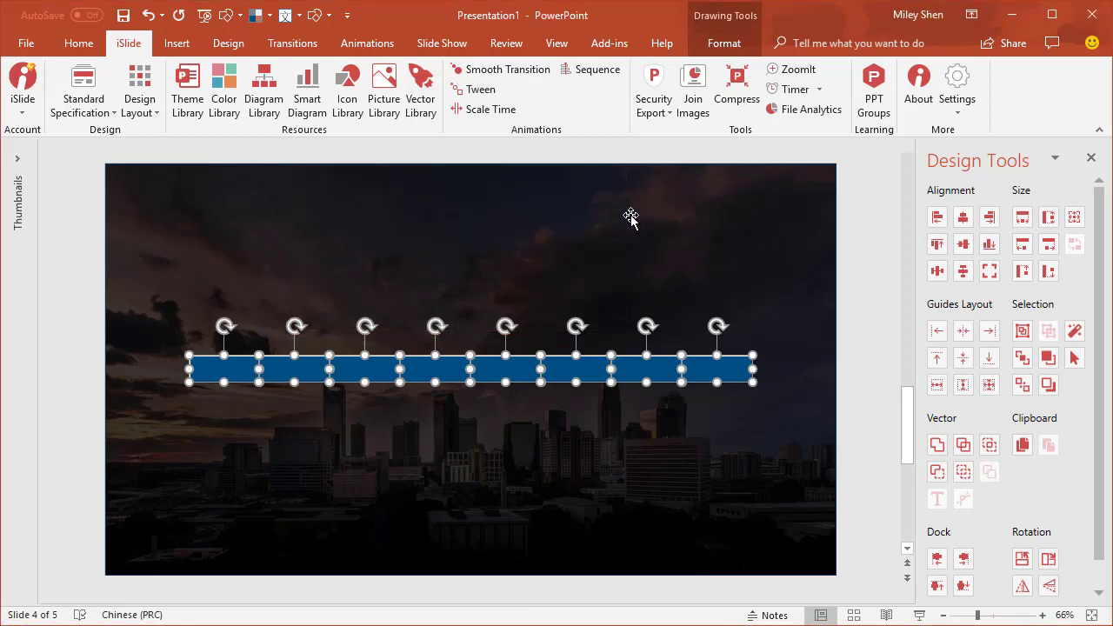
# Step: Change the eight rectangles to Chevron shapes and drag them together to interlock
pyautogui.click(727, 45)
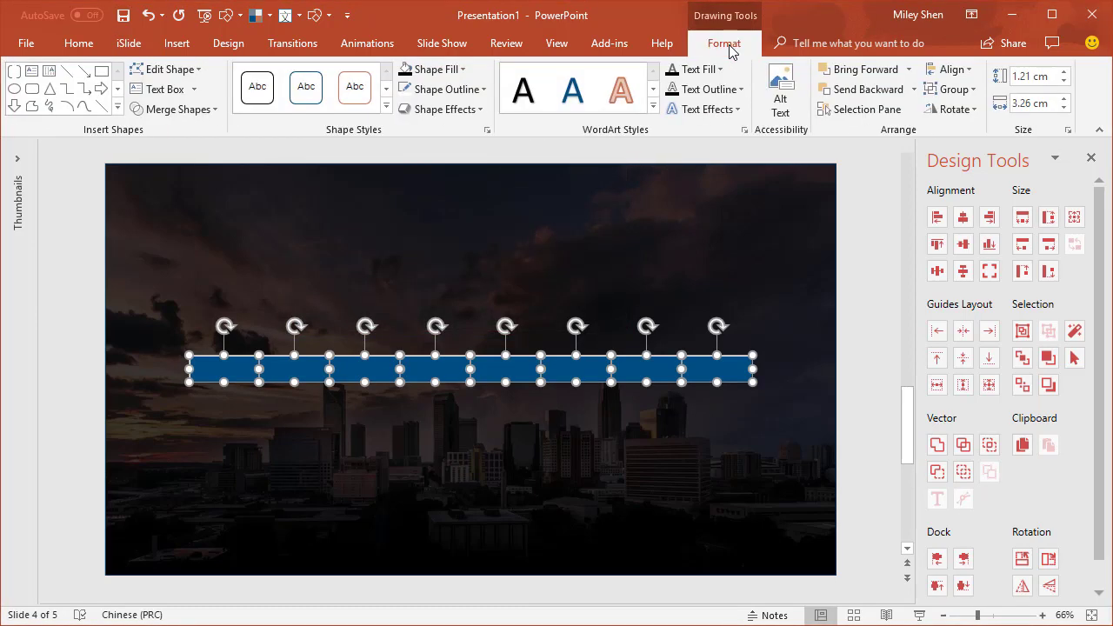
pyautogui.click(201, 69)
pyautogui.moveTo(190, 91)
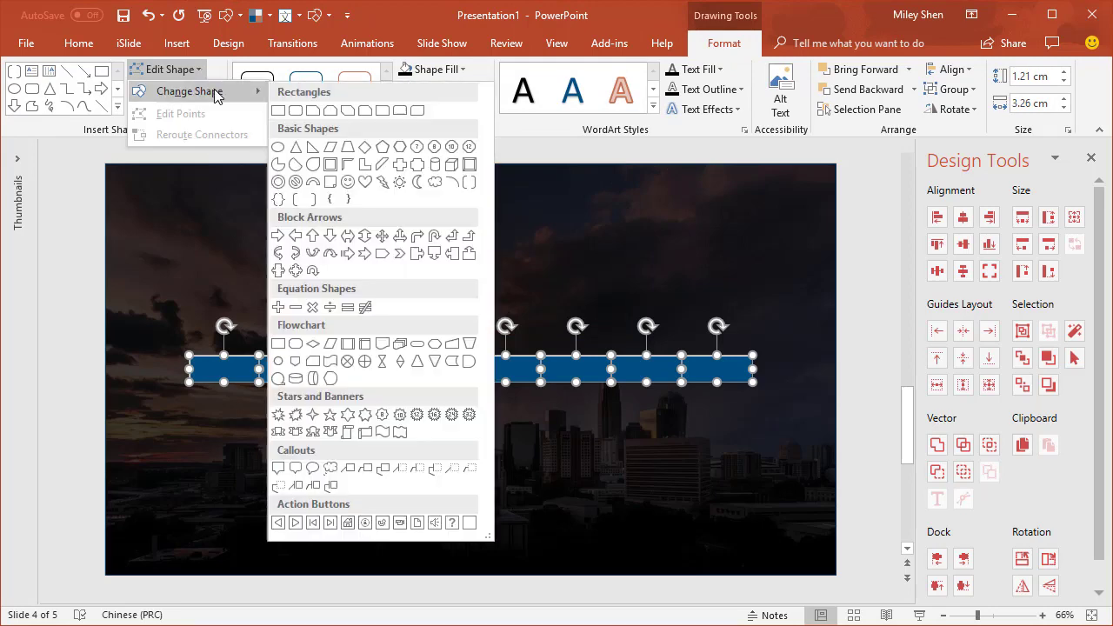
pyautogui.click(397, 253)
pyautogui.moveTo(186, 392)
pyautogui.mouseDown()
pyautogui.moveTo(194, 382)
pyautogui.moveTo(178, 381)
pyautogui.mouseUp()
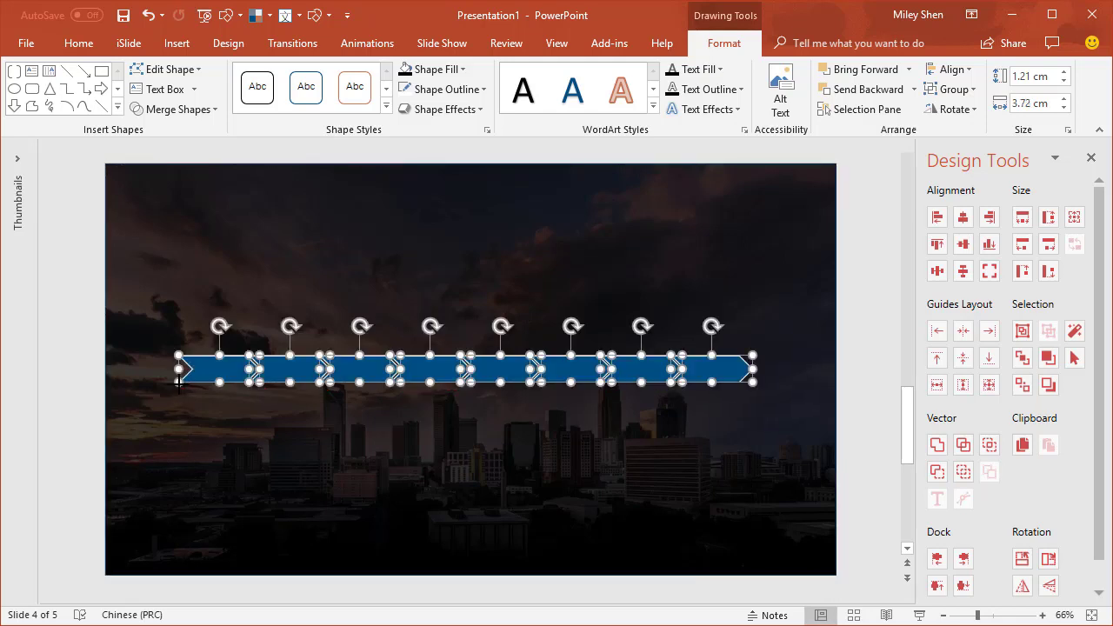
pyautogui.click(235, 421)
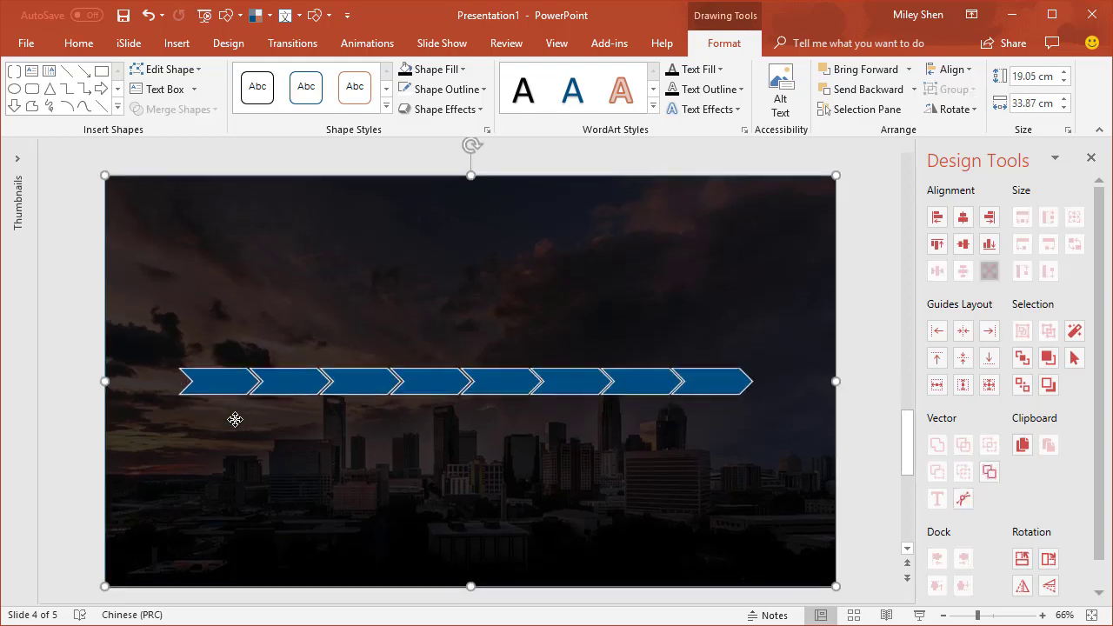
# Step: Select the first chevron, open iSlide's Color Library and page forward through the schemes
pyautogui.click(230, 391)
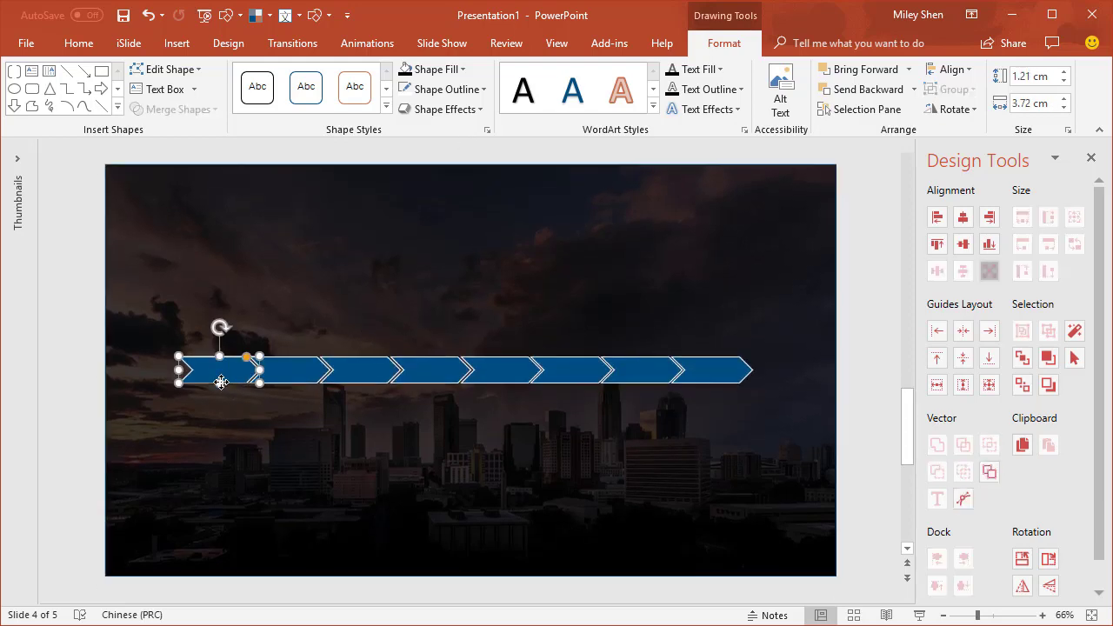
pyautogui.click(129, 42)
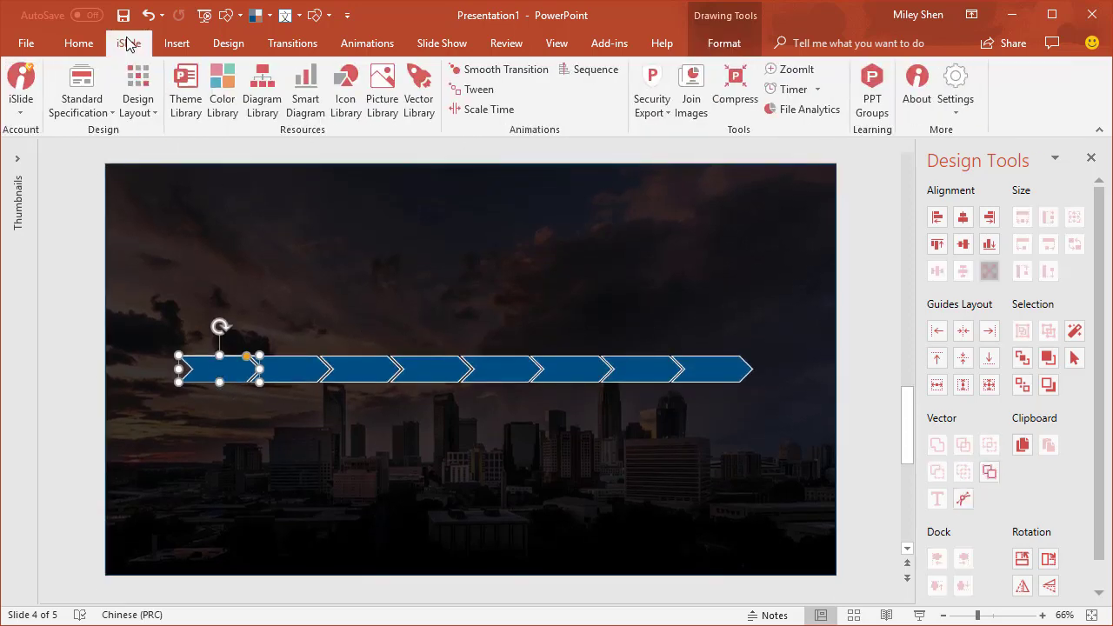
pyautogui.click(235, 106)
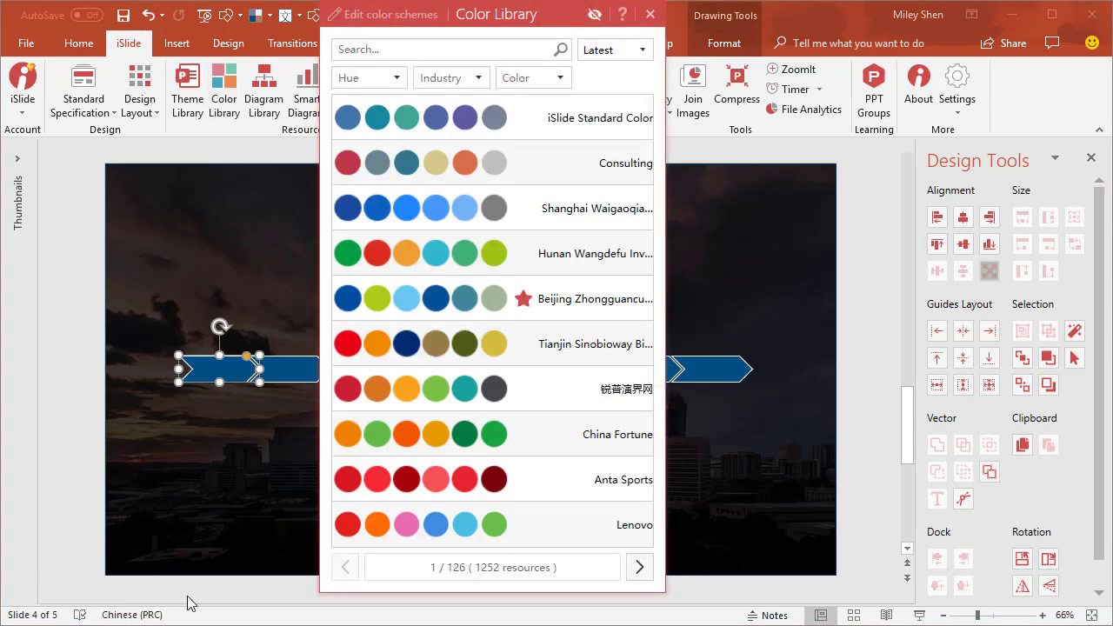
pyautogui.click(640, 569)
pyautogui.click(641, 567)
pyautogui.moveTo(493, 524)
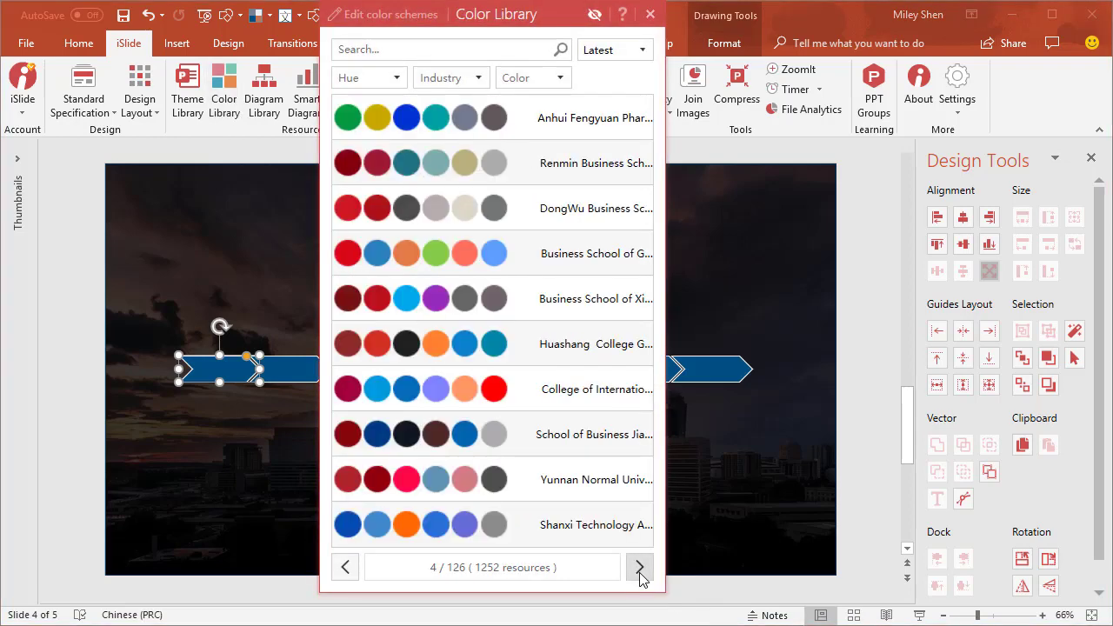
pyautogui.click(640, 567)
# Step: Apply the navy-led colour scheme and fill the first chevron black
pyautogui.click(435, 479)
pyautogui.click(650, 13)
pyautogui.rightClick(209, 374)
pyautogui.click(263, 407)
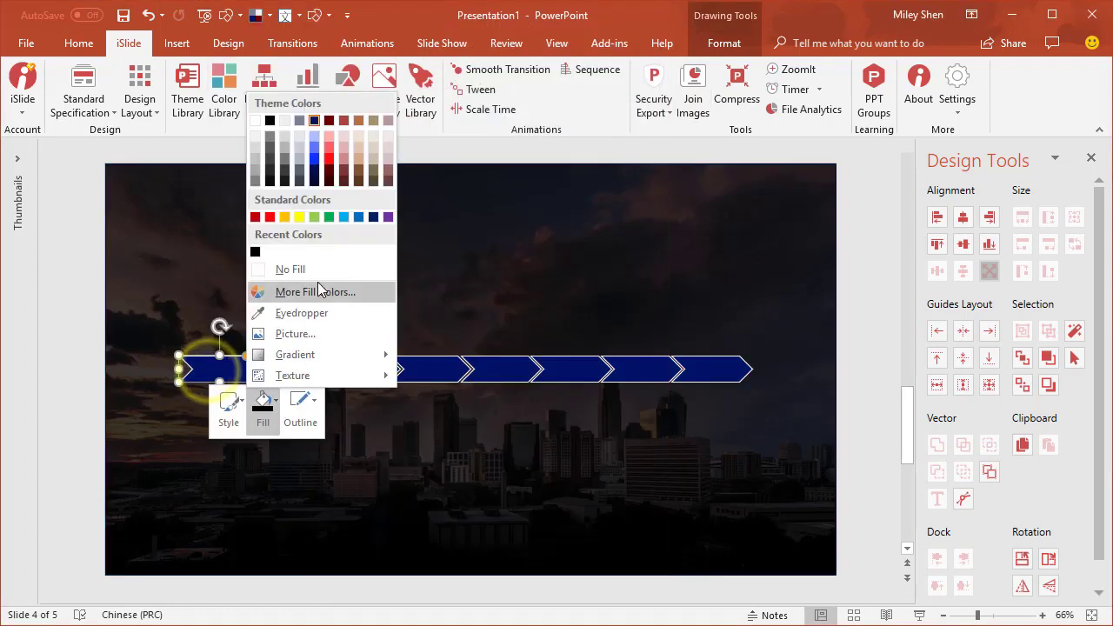
pyautogui.click(254, 251)
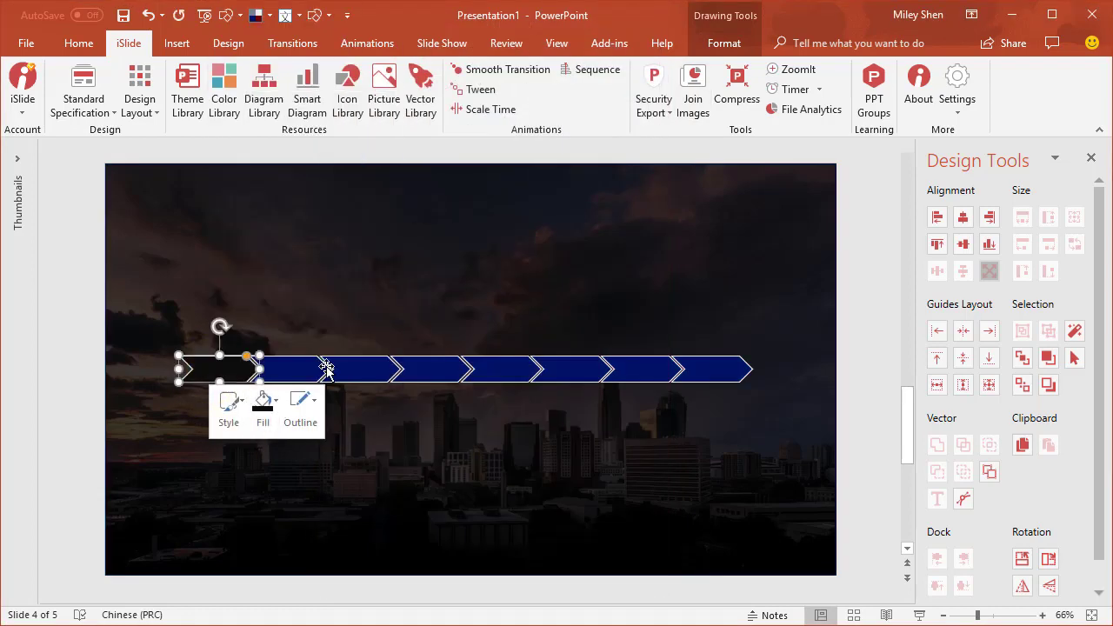
# Step: Fill chevrons two to four dark brown, brown and light peach
pyautogui.rightClick(287, 369)
pyautogui.click(361, 407)
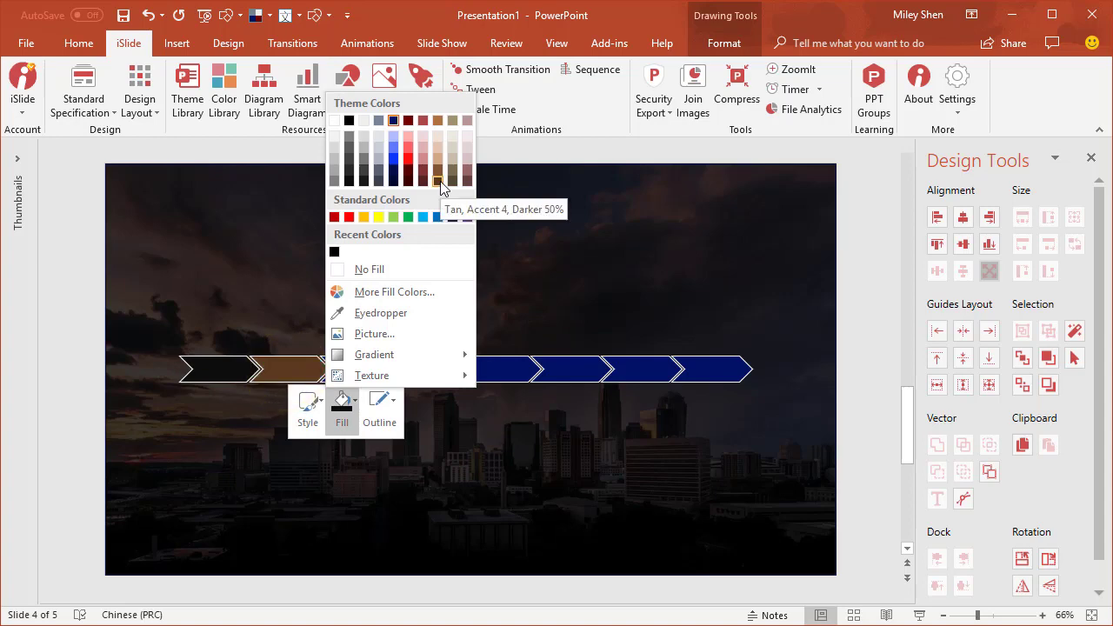
pyautogui.click(441, 193)
pyautogui.rightClick(359, 370)
pyautogui.click(424, 402)
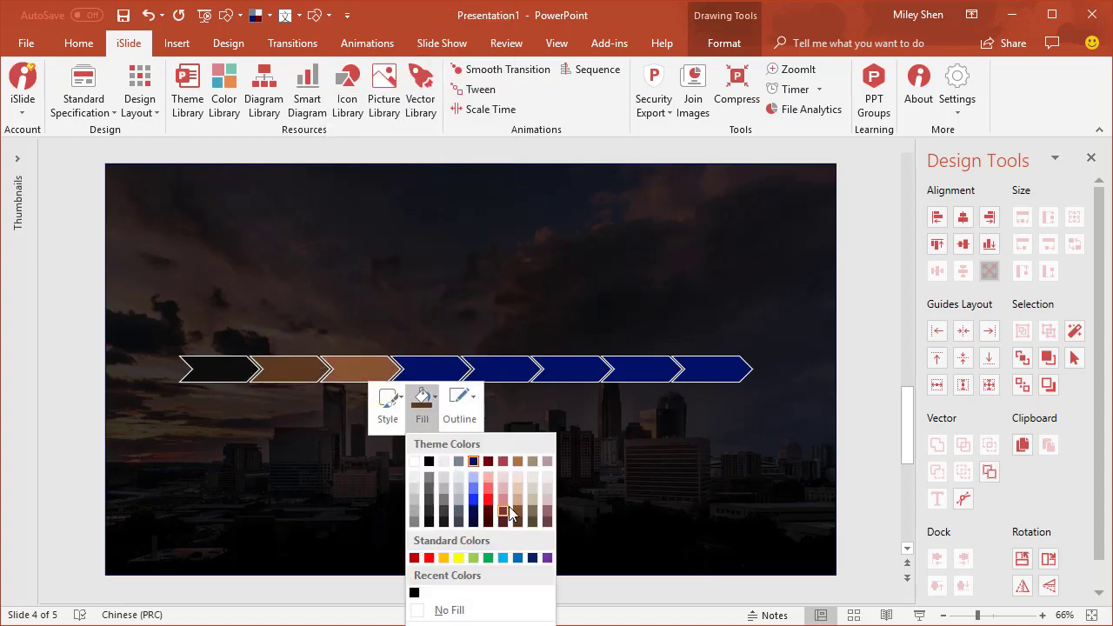
pyautogui.click(509, 515)
pyautogui.rightClick(439, 370)
pyautogui.click(494, 401)
pyautogui.click(585, 483)
# Step: Fill chevrons five to eight lighter peach, pale peach, light beige and black
pyautogui.rightClick(510, 370)
pyautogui.click(564, 396)
pyautogui.click(660, 491)
pyautogui.rightClick(574, 370)
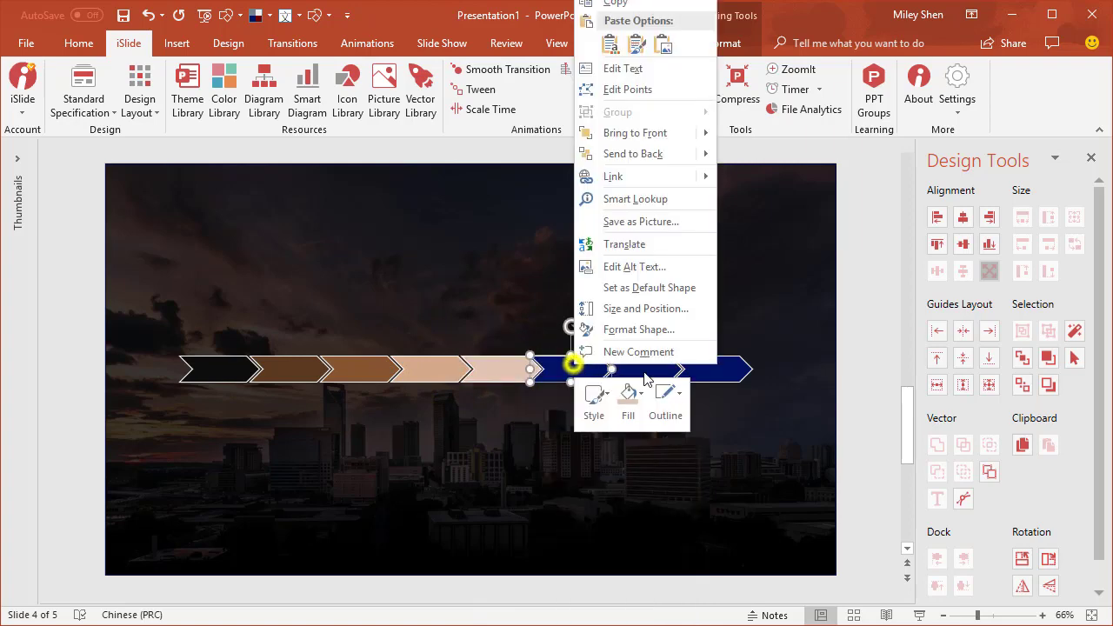
pyautogui.click(628, 402)
pyautogui.click(721, 487)
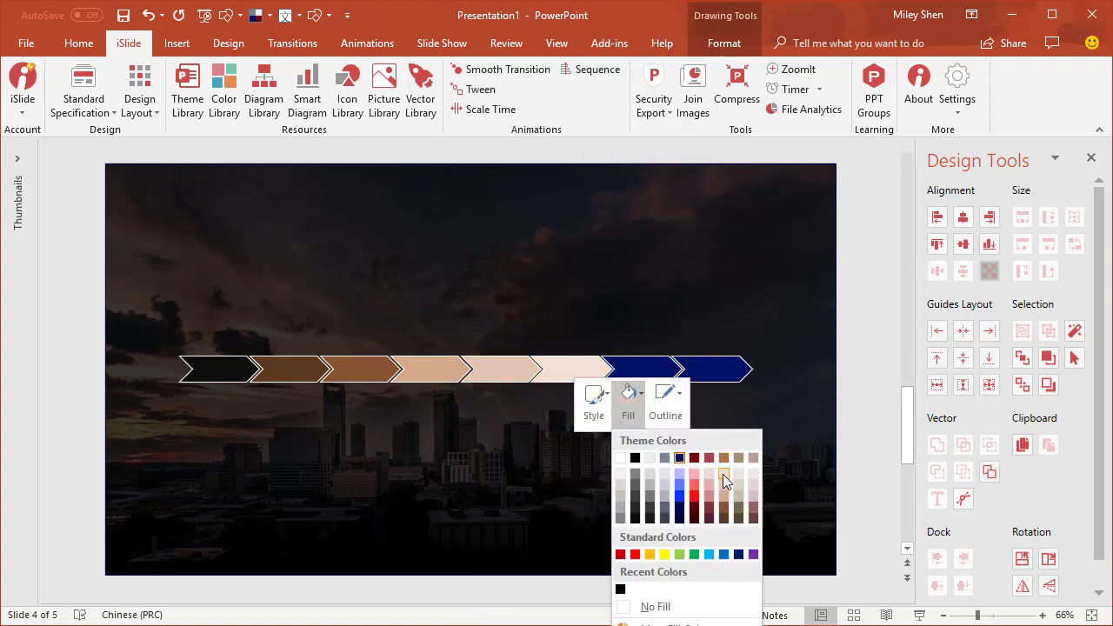
pyautogui.rightClick(642, 368)
pyautogui.click(696, 402)
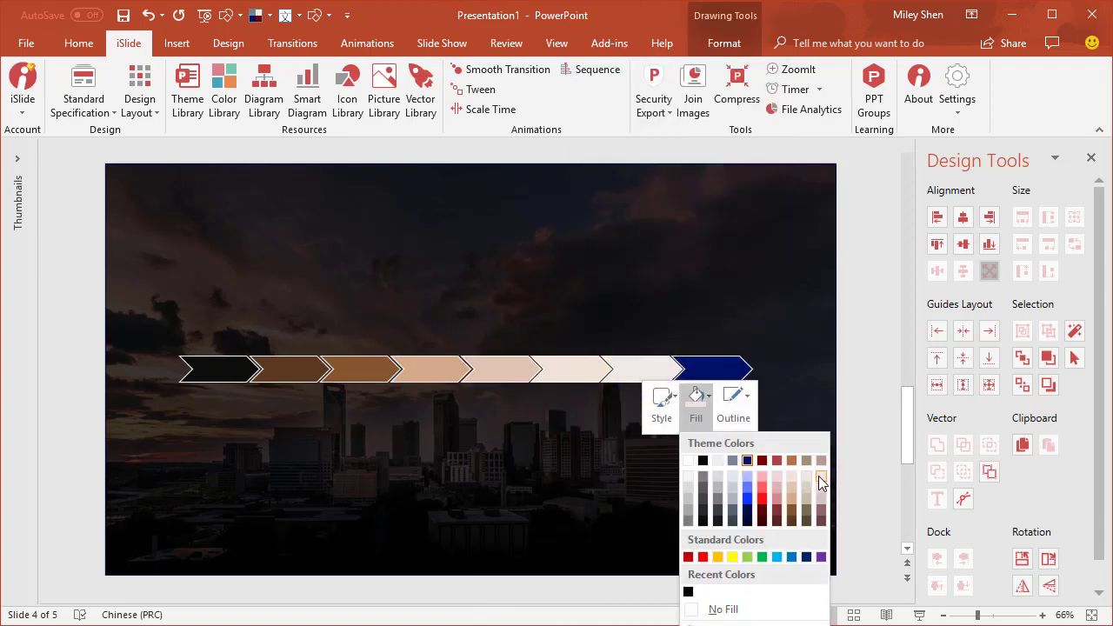
pyautogui.click(819, 476)
pyautogui.rightClick(712, 368)
pyautogui.click(780, 400)
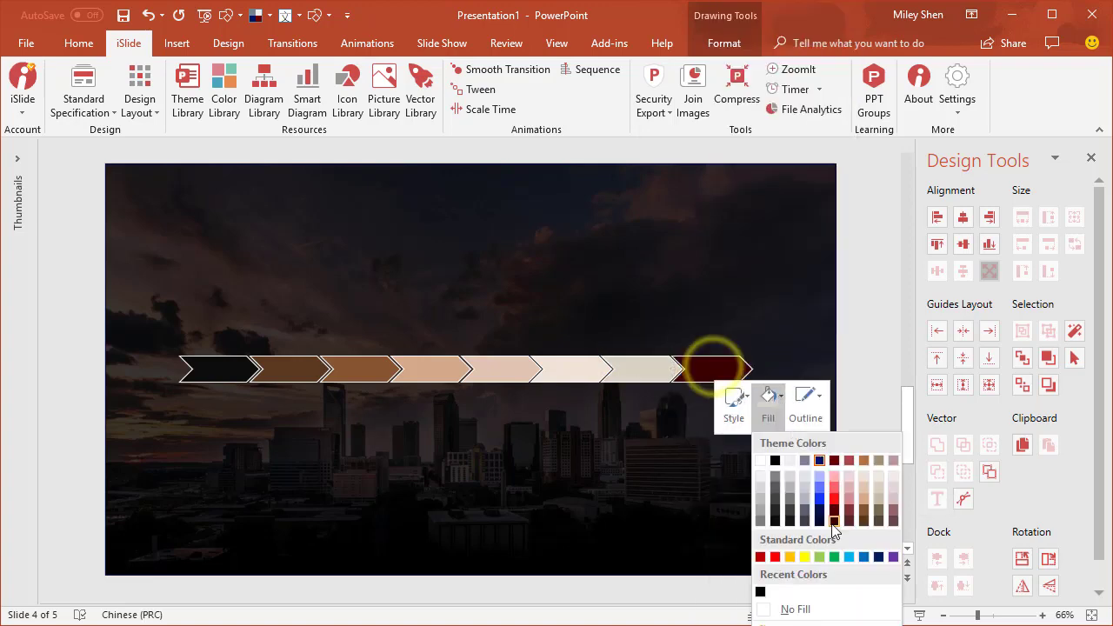
pyautogui.click(778, 526)
# Step: Place year labels 2014–2019 alternately above and below the chevrons
pyautogui.click(398, 472)
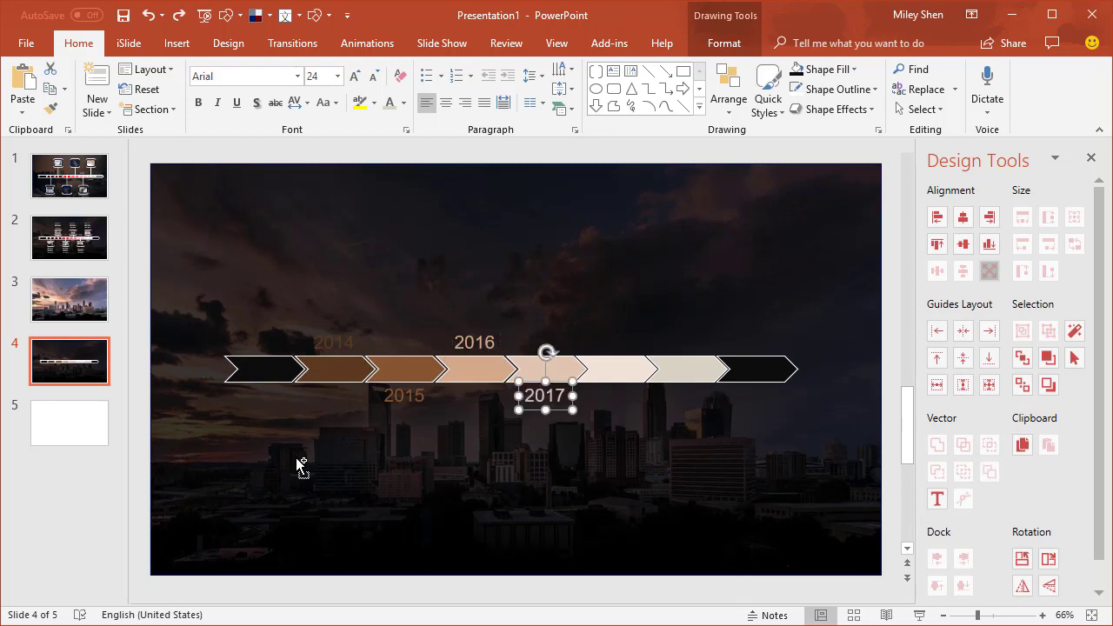
pyautogui.click(815, 454)
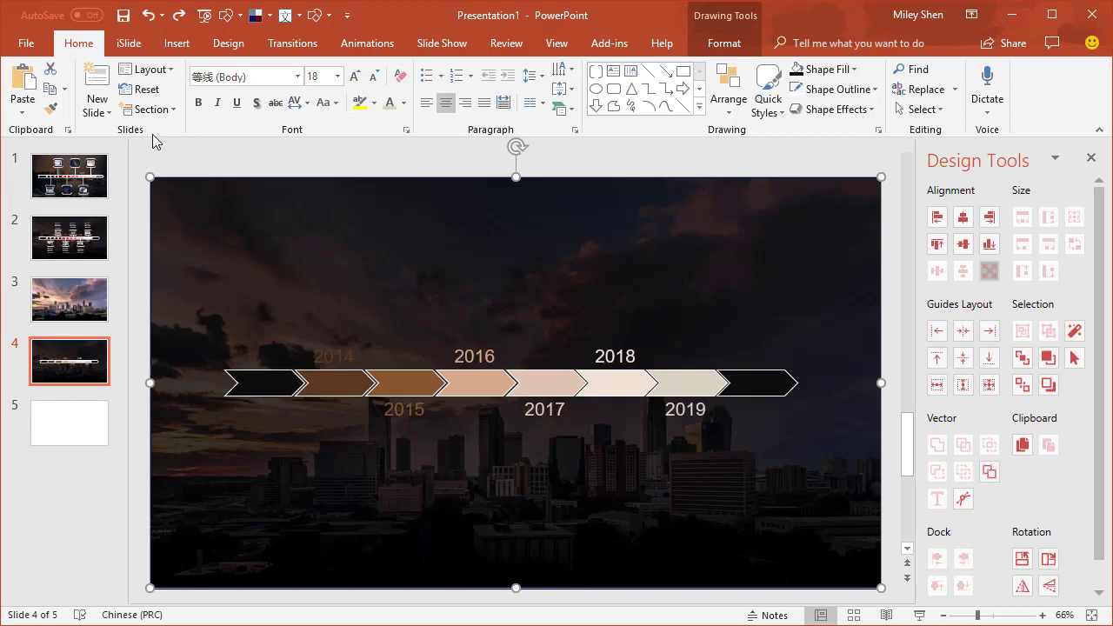
# Step: Insert a Double Bracket shape with a white outline
pyautogui.click(178, 45)
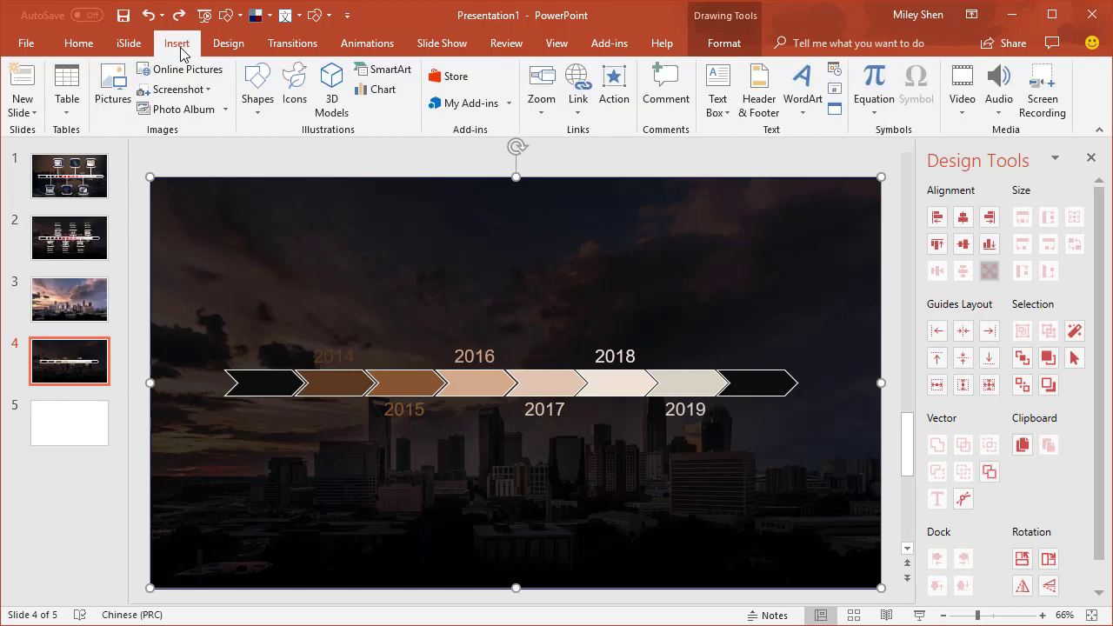
pyautogui.click(261, 119)
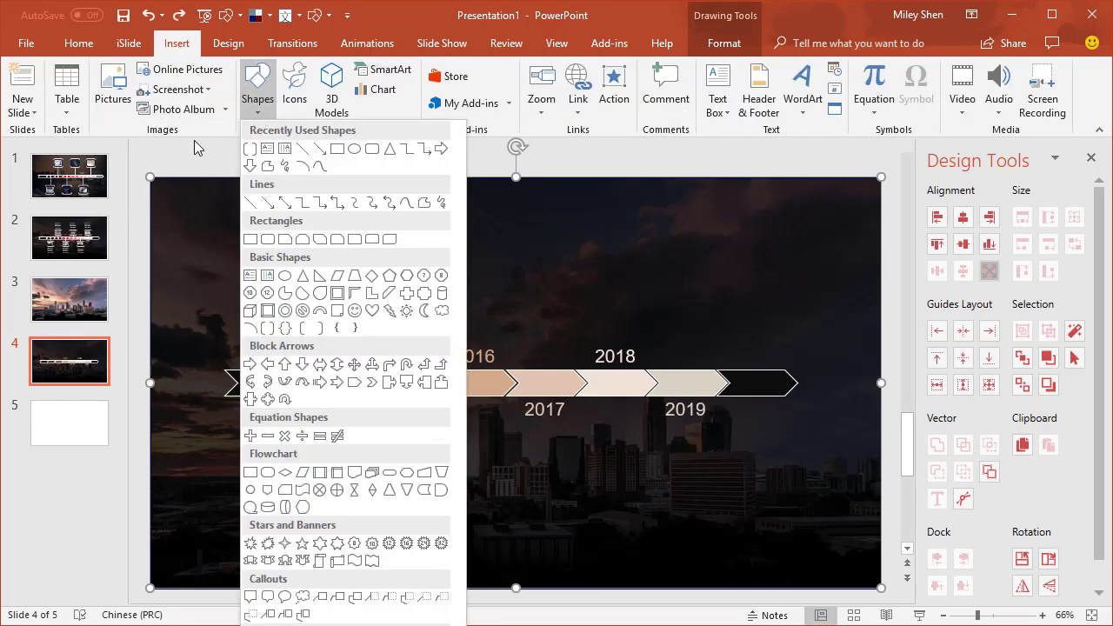
pyautogui.click(268, 310)
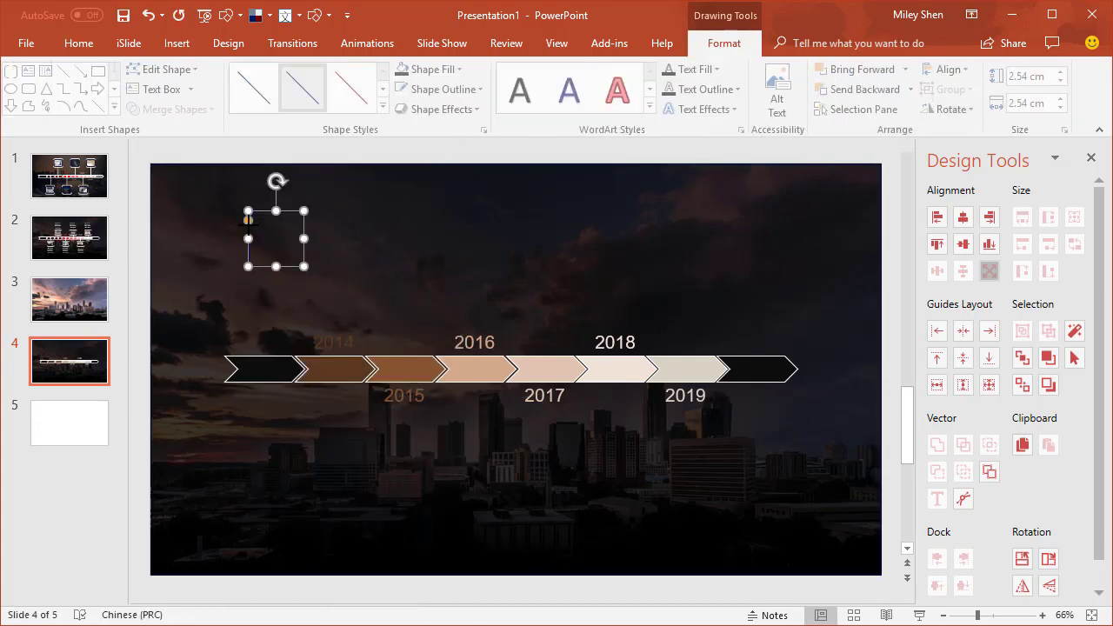
pyautogui.click(249, 211)
pyautogui.rightClick(304, 231)
pyautogui.click(396, 184)
pyautogui.click(393, 243)
# Step: Rotate the bracket 90°, widen it, and move it above the 2014 end
pyautogui.click(1022, 558)
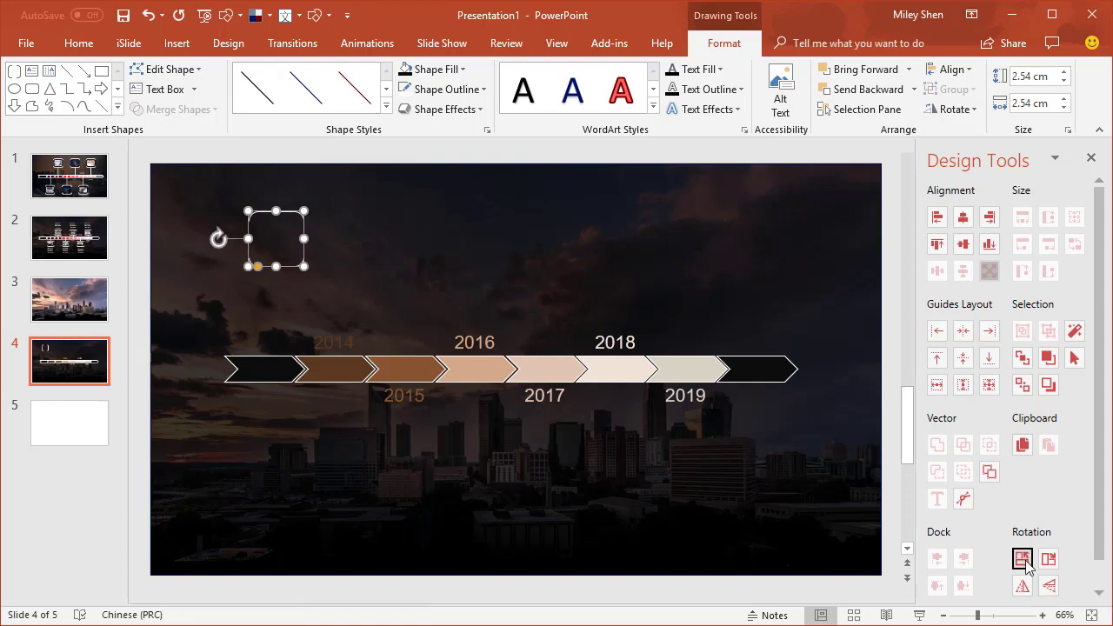
pyautogui.moveTo(307, 237); pyautogui.dragTo(285, 259)
pyautogui.moveTo(286, 219)
pyautogui.mouseDown()
pyautogui.moveTo(297, 252)
pyautogui.moveTo(339, 302)
pyautogui.mouseUp()
pyautogui.click(176, 42)
# Step: Draw a short white vertical line rising from the top of the bracket frame
pyautogui.click(258, 98)
pyautogui.click(279, 156)
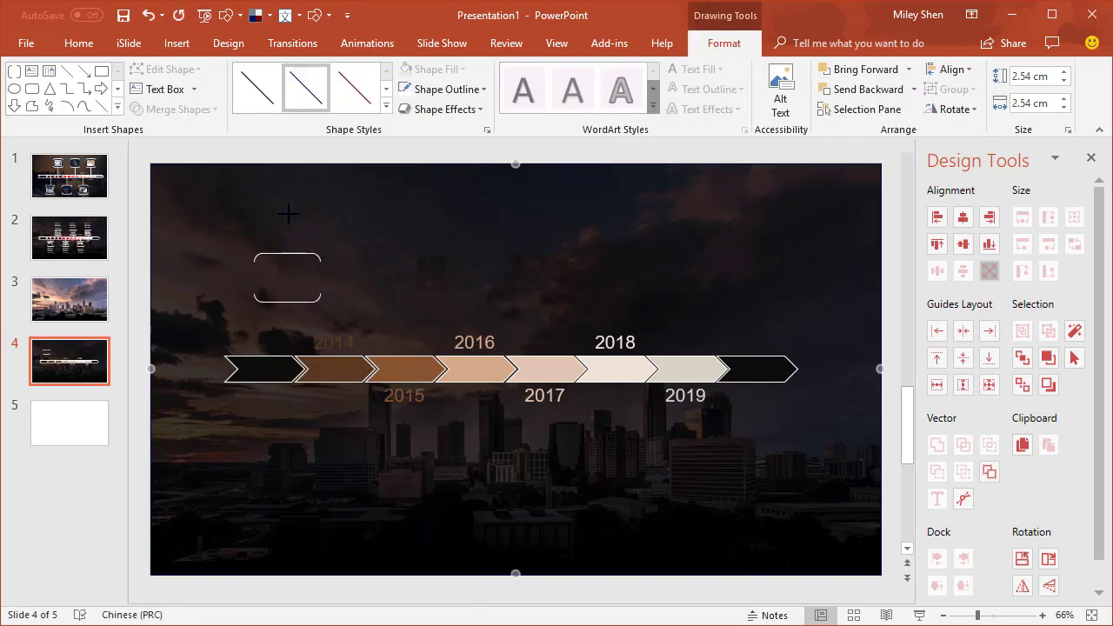
pyautogui.moveTo(288, 219); pyautogui.dragTo(287, 253)
pyautogui.rightClick(288, 218)
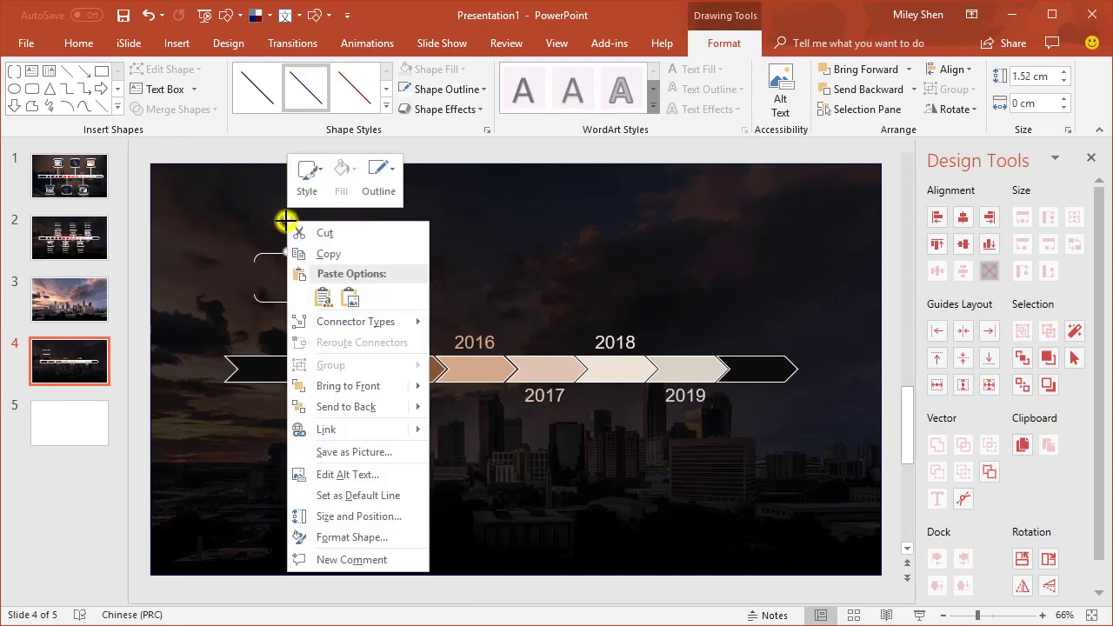
pyautogui.click(392, 177)
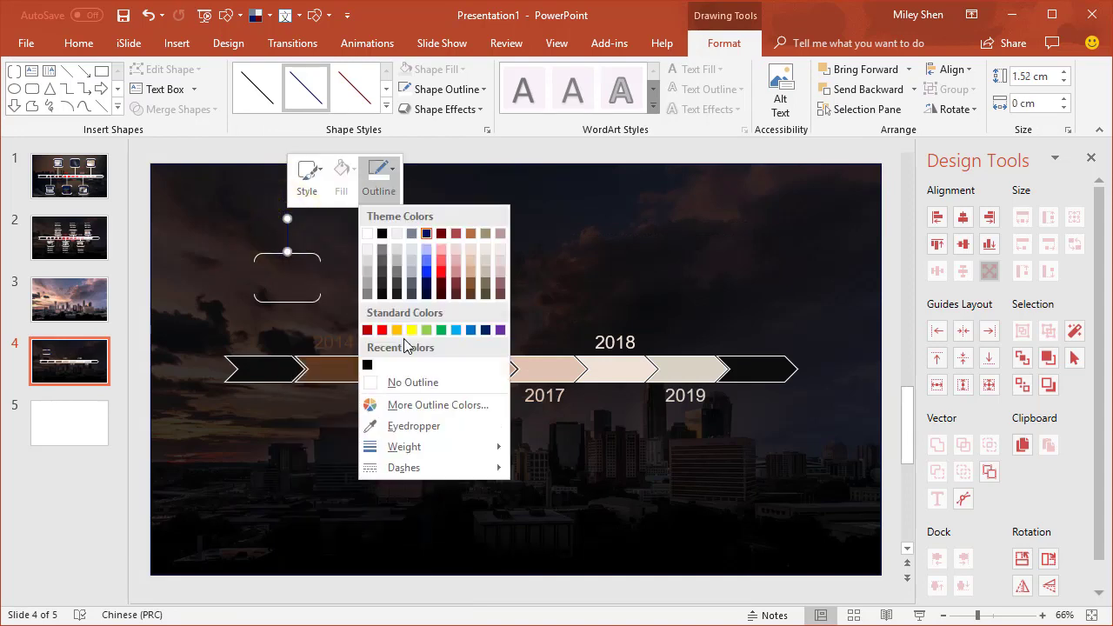
pyautogui.click(366, 233)
# Step: Open the Format Shape pane to adjust the line's settings
pyautogui.rightClick(288, 215)
pyautogui.click(360, 528)
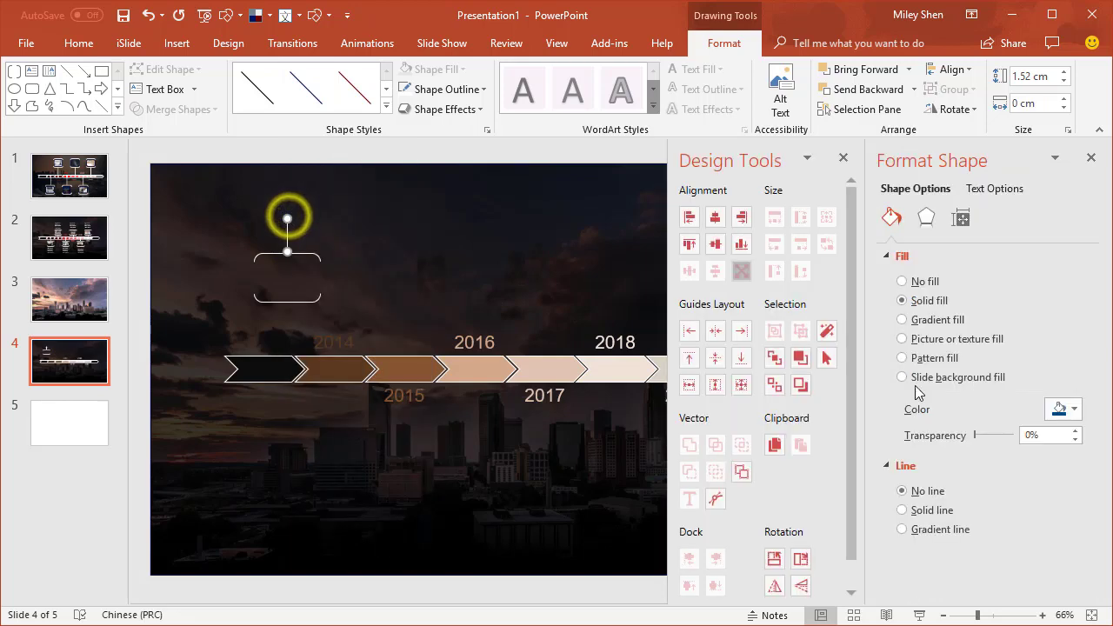
pyautogui.scroll(-5, 1092, 492)
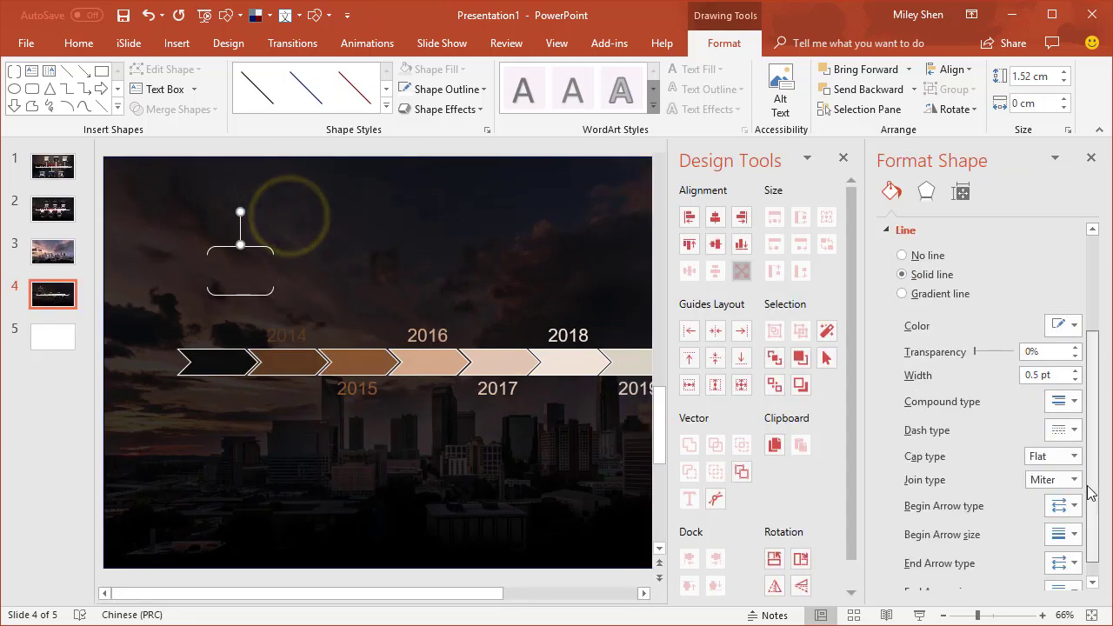
pyautogui.click(403, 257)
pyautogui.click(240, 232)
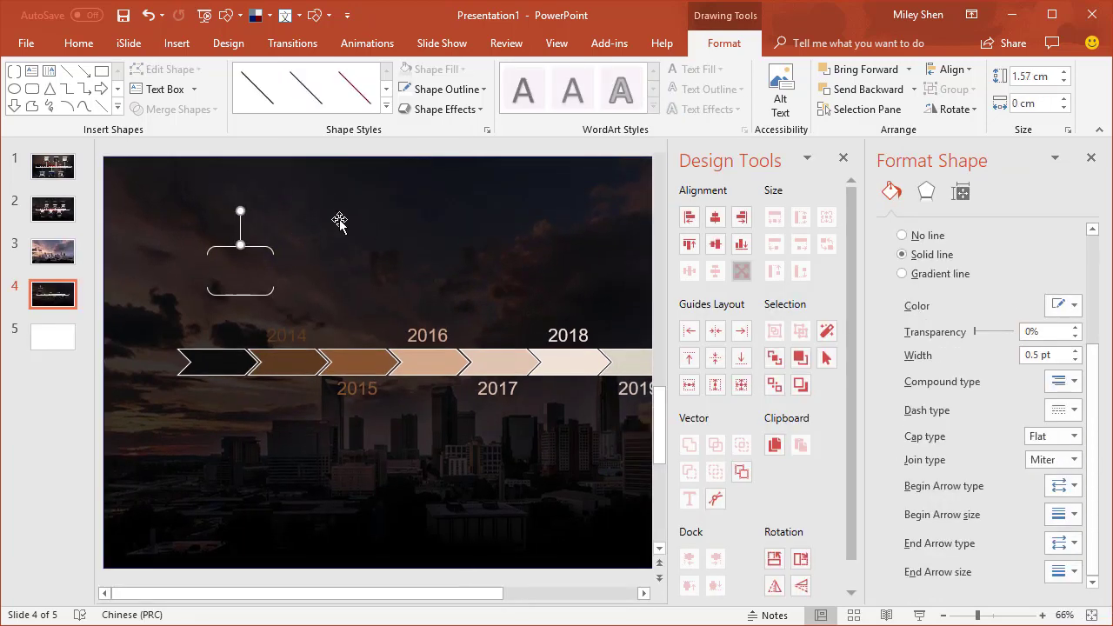
pyautogui.click(466, 221)
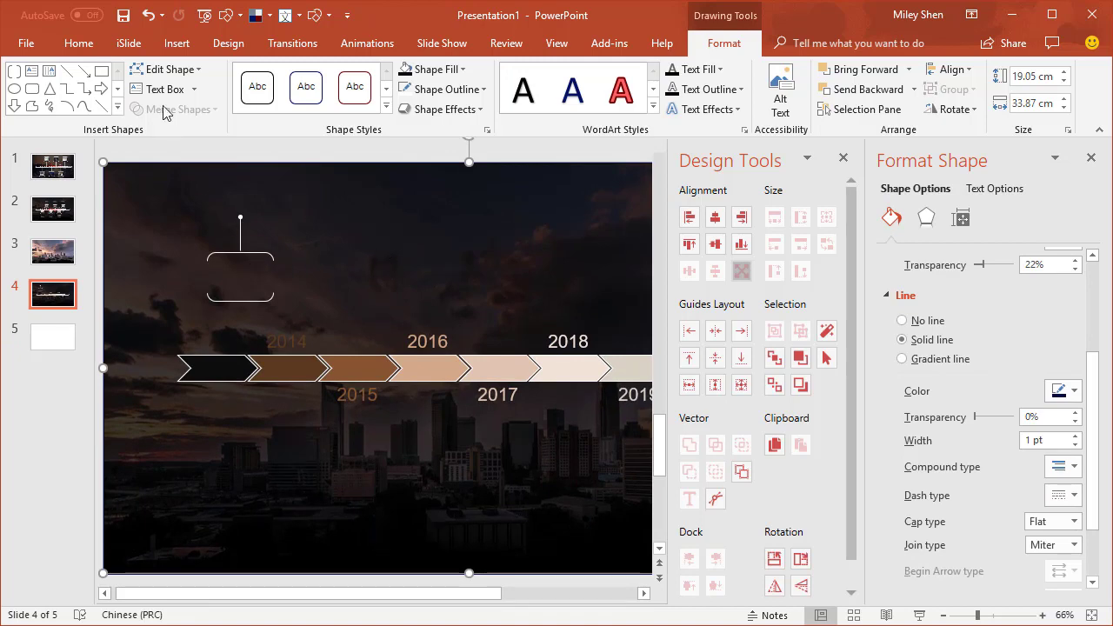
# Step: Draw a rectangle that fills the bracket frame above 2014
pyautogui.click(253, 158)
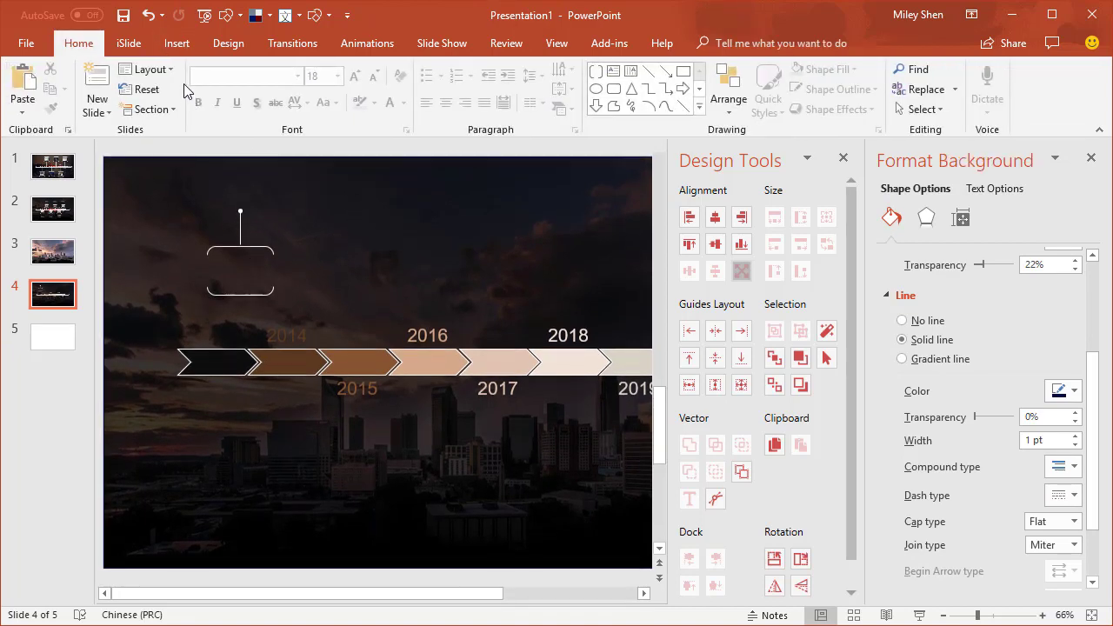
pyautogui.click(177, 42)
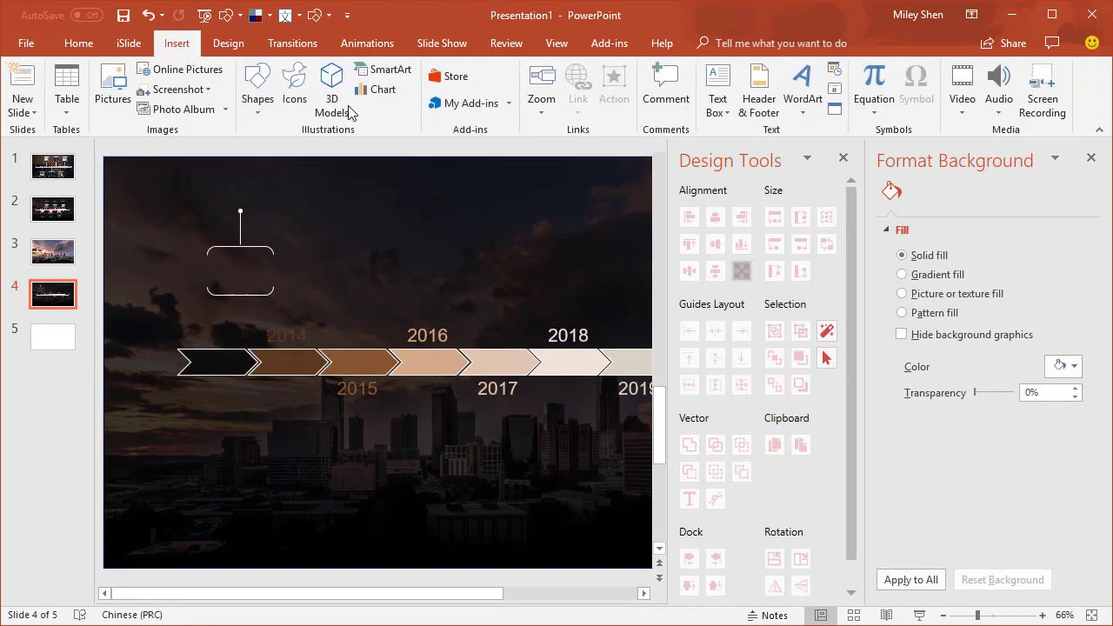
pyautogui.click(259, 92)
pyautogui.click(339, 149)
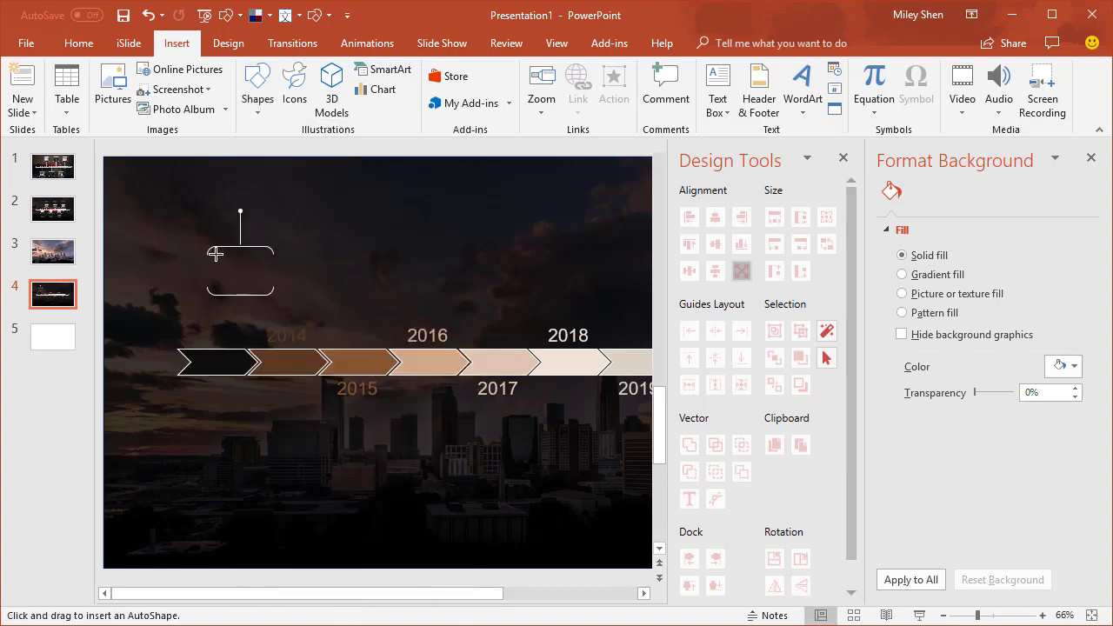
pyautogui.moveTo(215, 254); pyautogui.dragTo(271, 289)
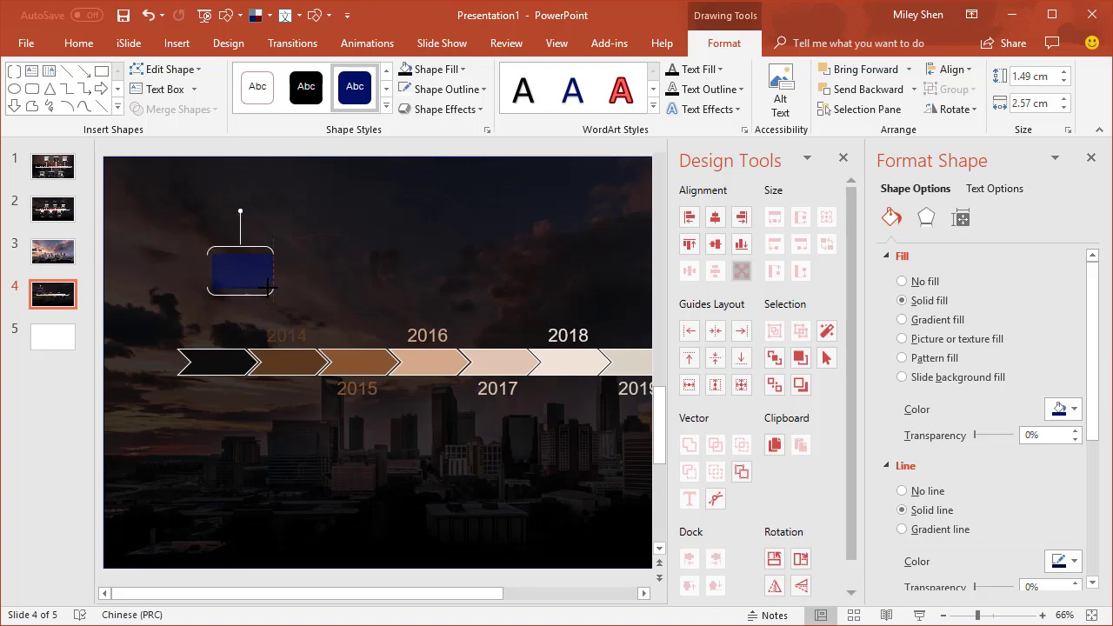
pyautogui.moveTo(267, 284); pyautogui.dragTo(272, 288)
# Step: Adjust the navy rectangle's outline settings so it has no outline
pyautogui.click(1091, 158)
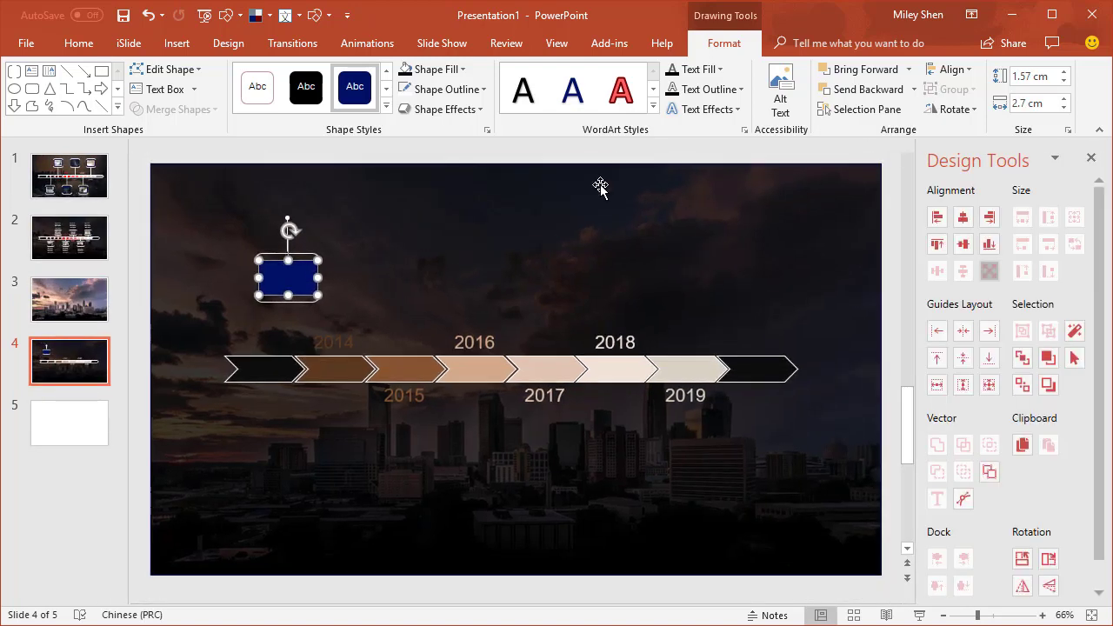
pyautogui.click(319, 287)
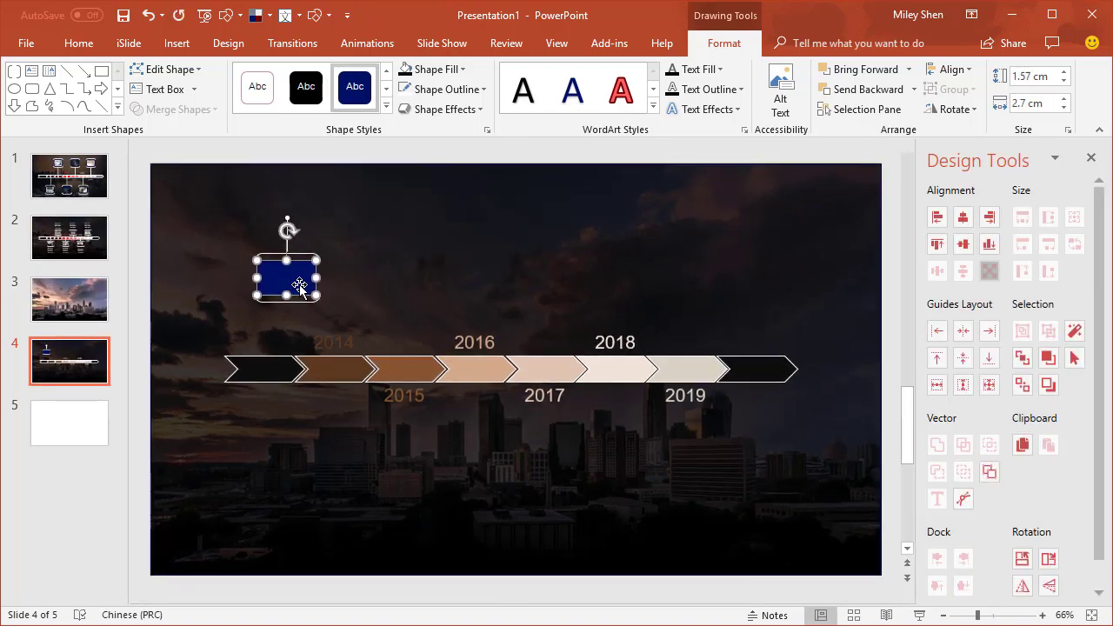
pyautogui.rightClick(292, 284)
pyautogui.click(376, 237)
pyautogui.click(411, 445)
# Step: Group the rectangle with the bracket frame and its vertical line
pyautogui.click(542, 241)
pyautogui.click(305, 278)
pyautogui.keyDown('shift'); pyautogui.click(271, 301); pyautogui.keyUp('shift')
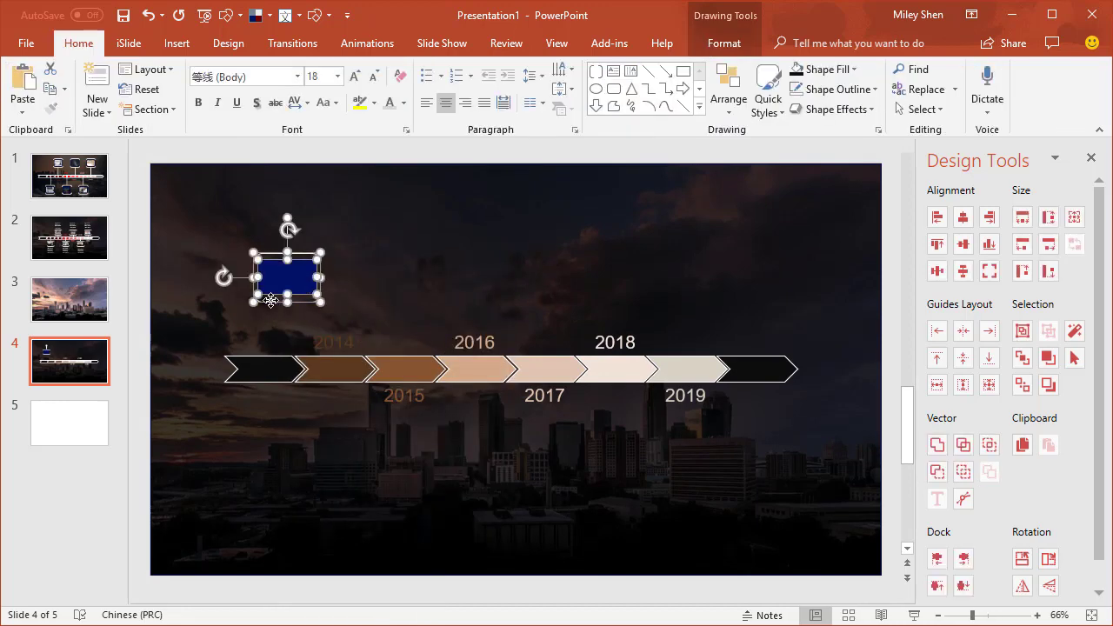
pyautogui.hotkey('ctrl', 'g')
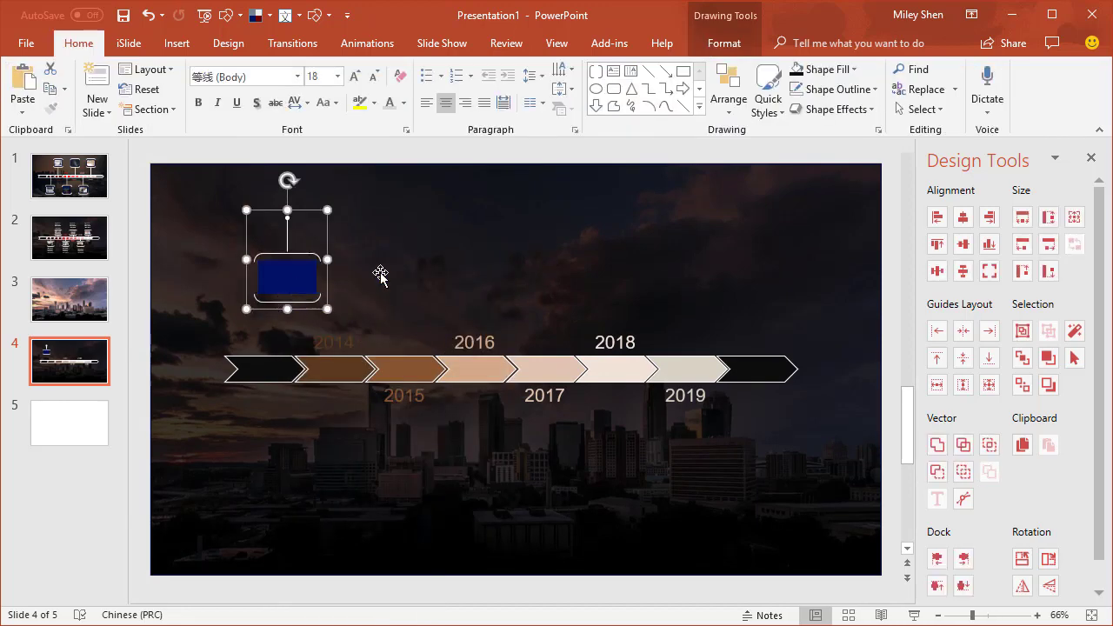
pyautogui.click(289, 277)
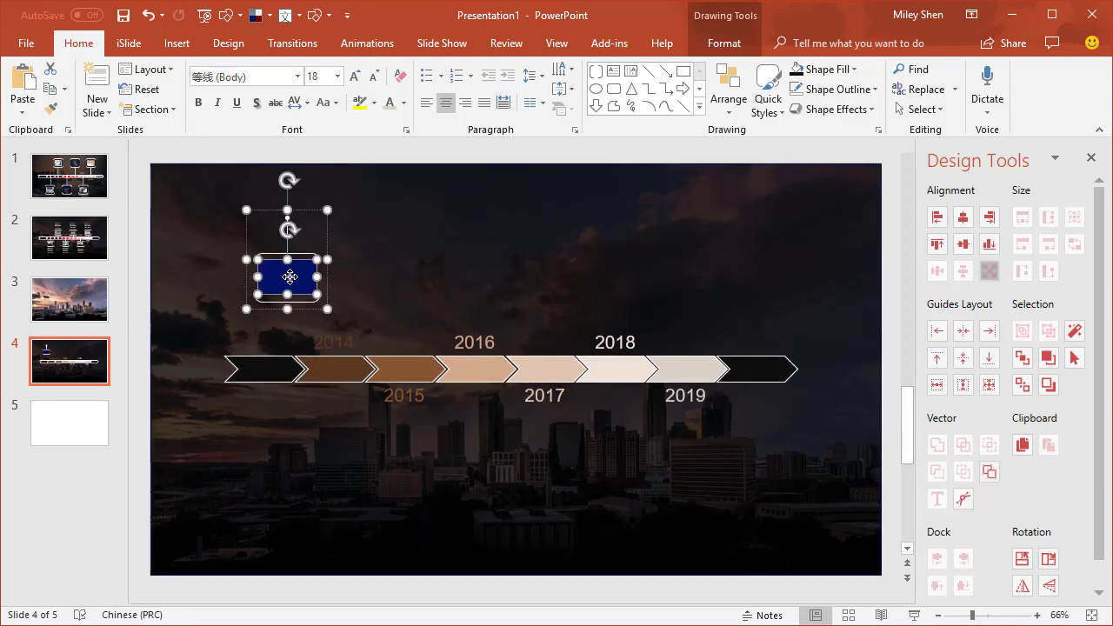
# Step: Fill the callout with iSlide's Business desk-and-coffee photo and move it below the timeline near 2015
pyautogui.click(129, 44)
pyautogui.moveTo(506, 12); pyautogui.dragTo(904, 35)
pyautogui.click(761, 90)
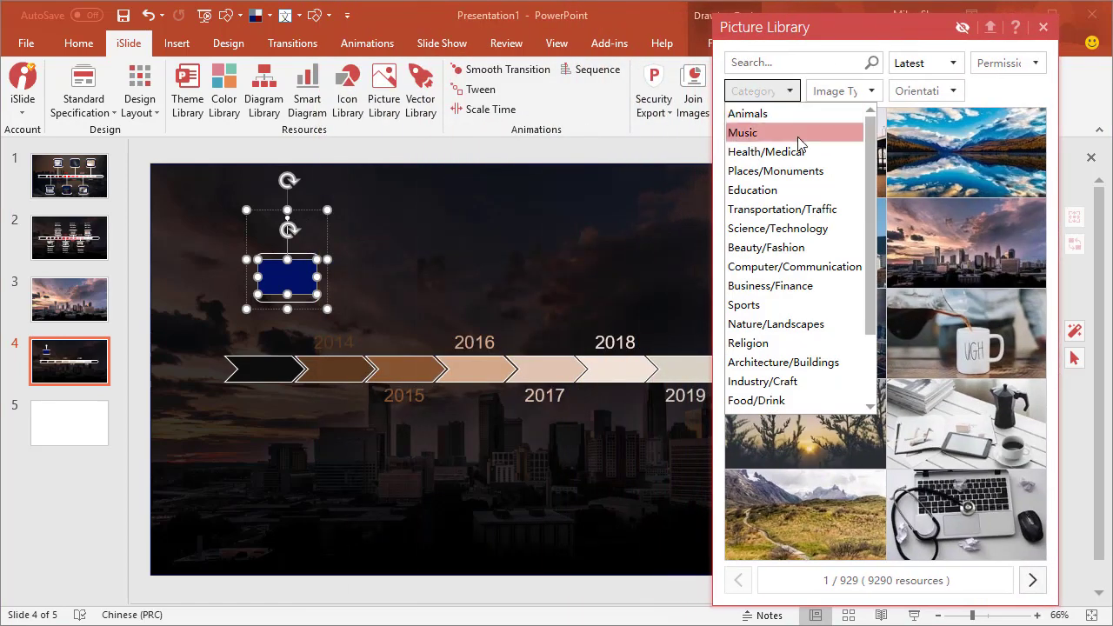
pyautogui.click(805, 288)
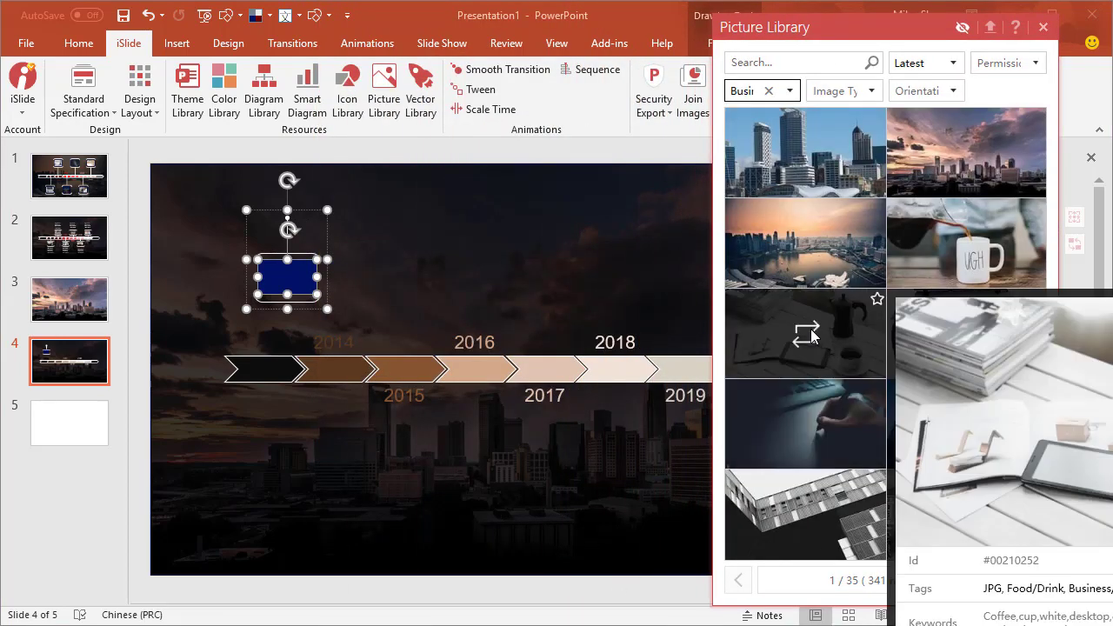
pyautogui.click(810, 335)
pyautogui.moveTo(294, 238); pyautogui.dragTo(341, 390)
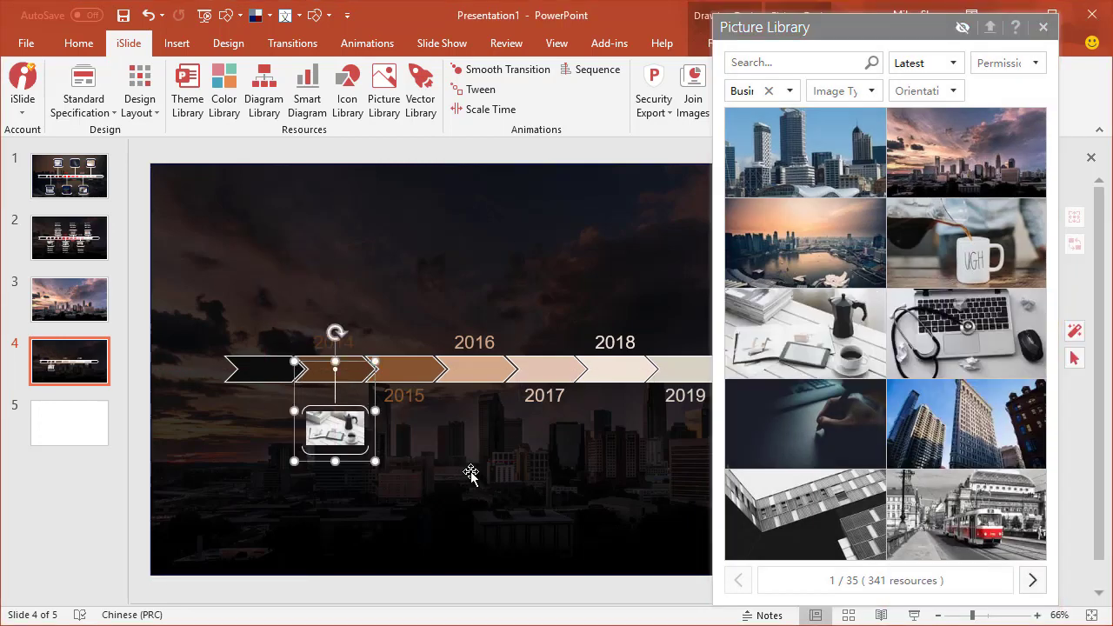
pyautogui.click(516, 442)
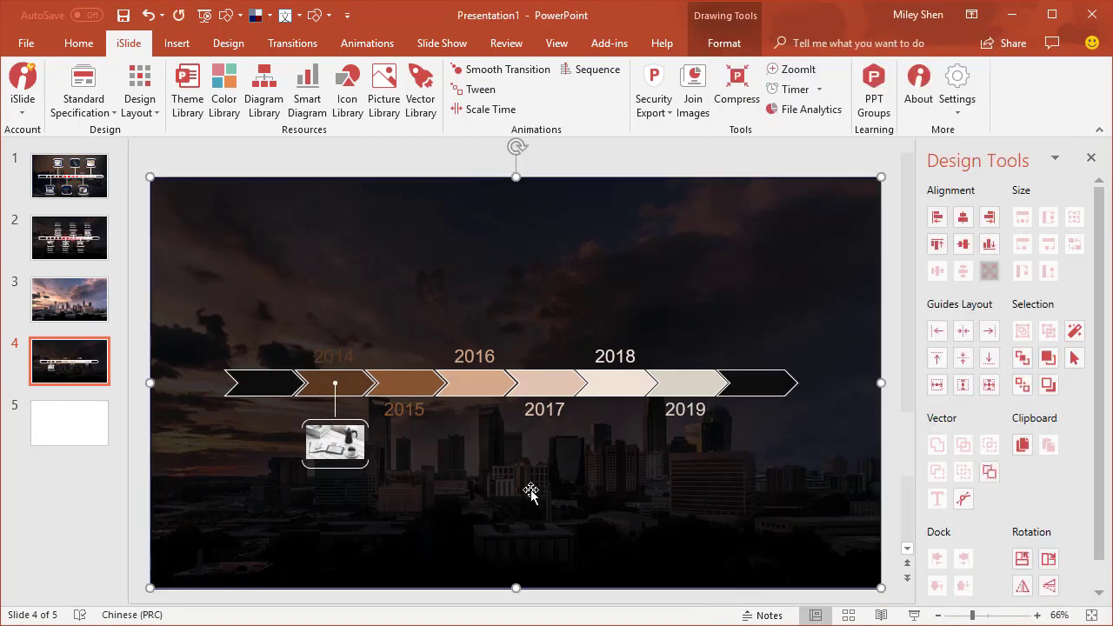